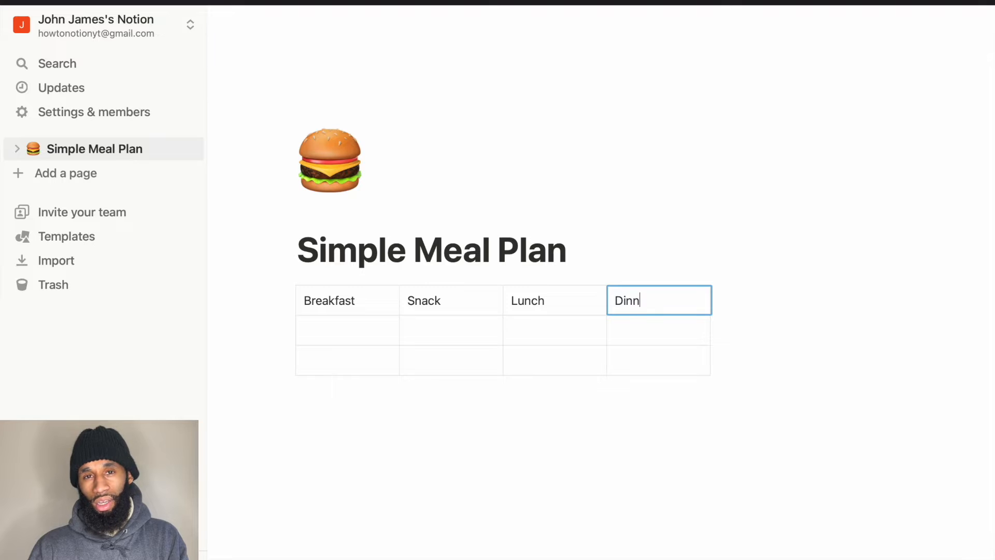
# Add a fifth column after Dinner and title it "Late Night" followed by the shushing-face emoji
pyautogui.click(718, 339)
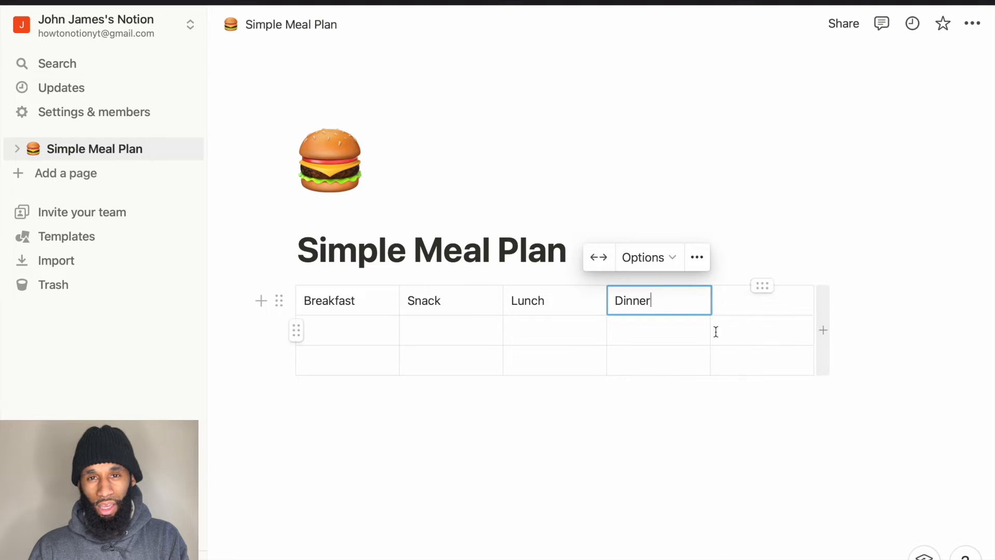
pyautogui.click(730, 308)
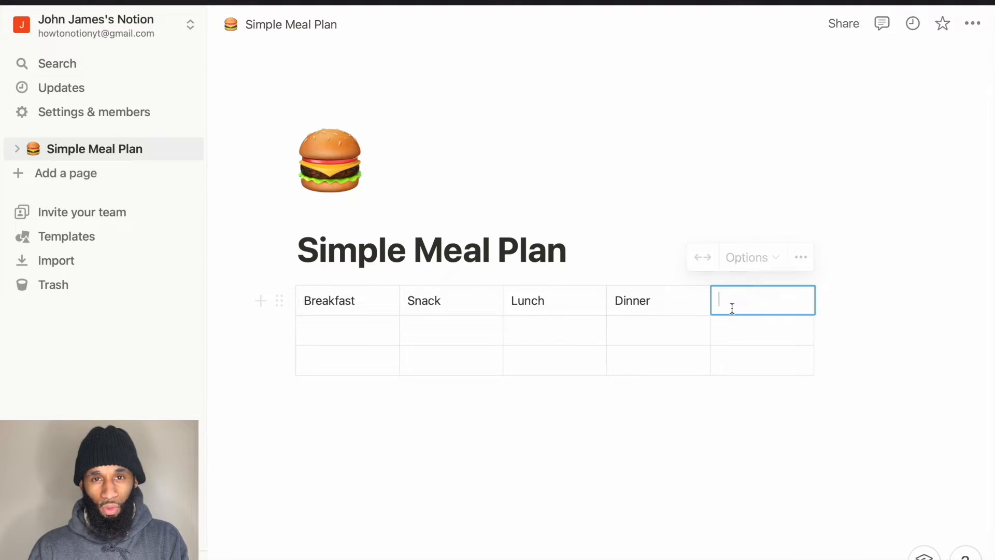
pyautogui.write('Late Night :')
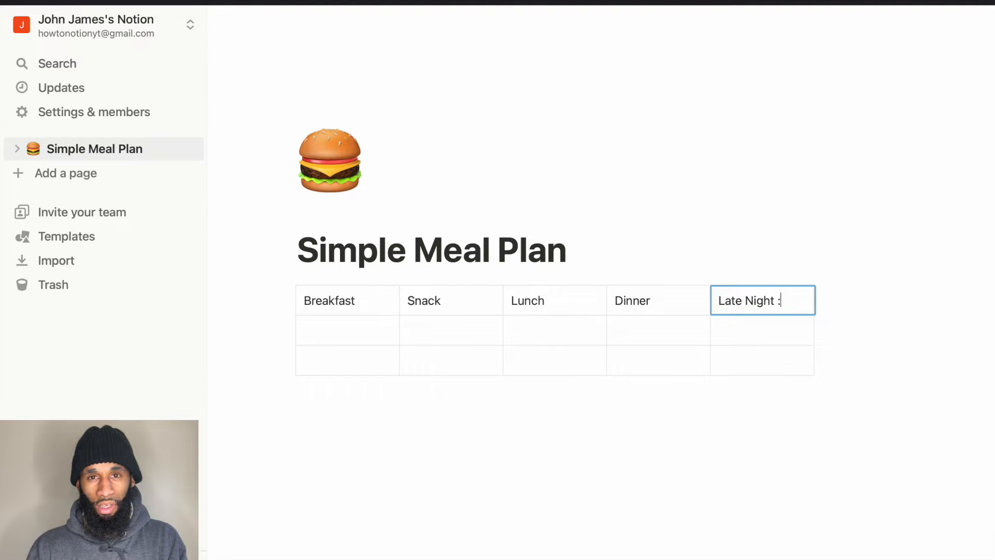
pyautogui.write('shh')
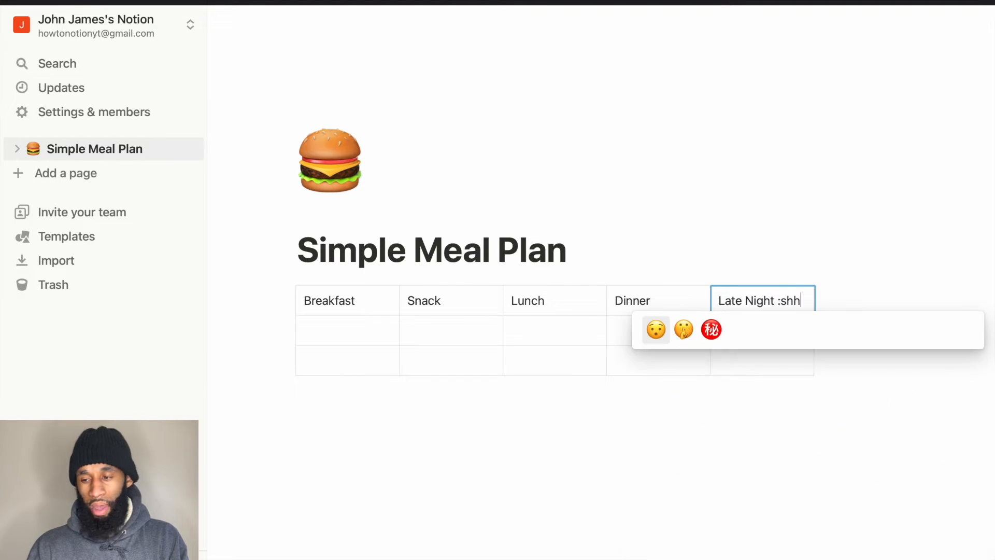
pyautogui.click(684, 330)
pyautogui.click(683, 417)
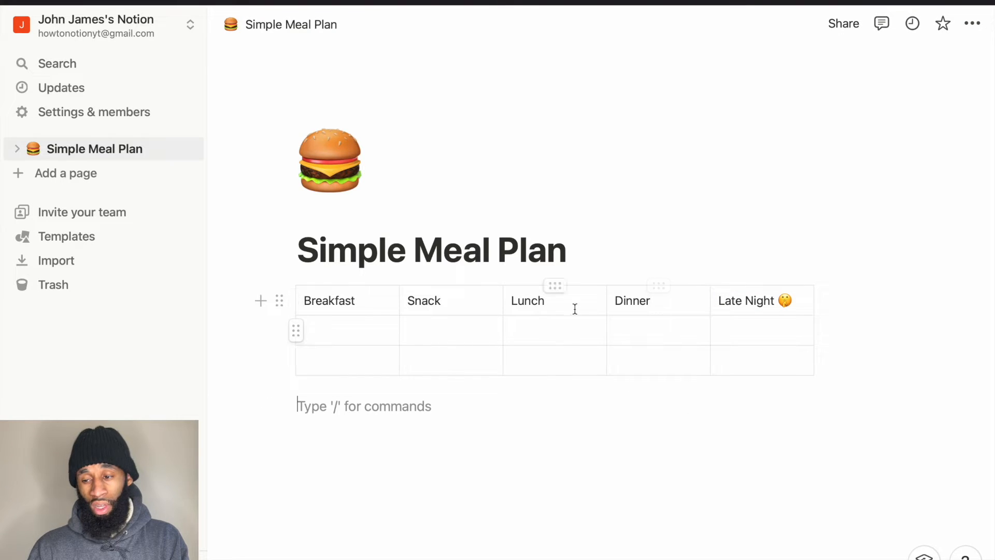
# Turn on the header row for the table's row of meal names
pyautogui.click(278, 300)
pyautogui.click(339, 336)
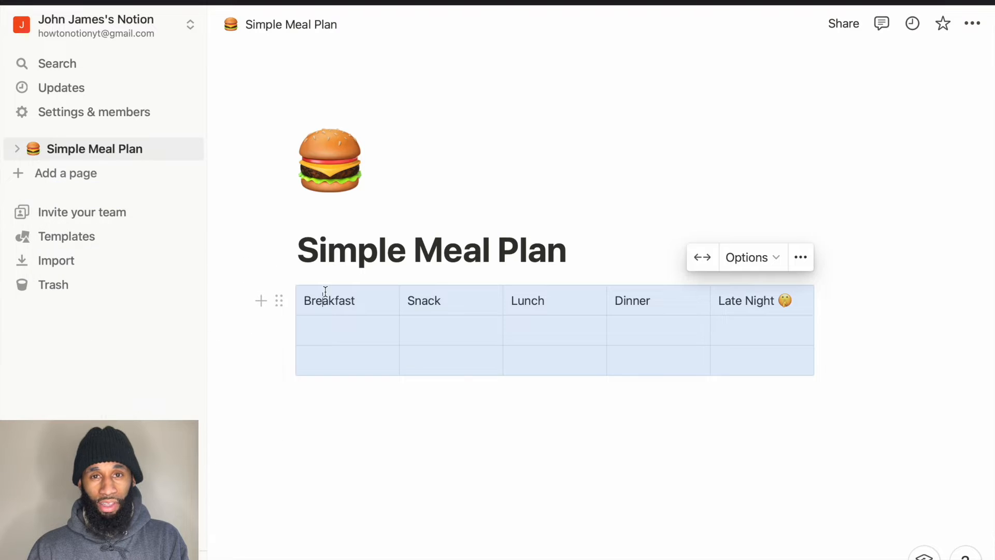
pyautogui.click(324, 297)
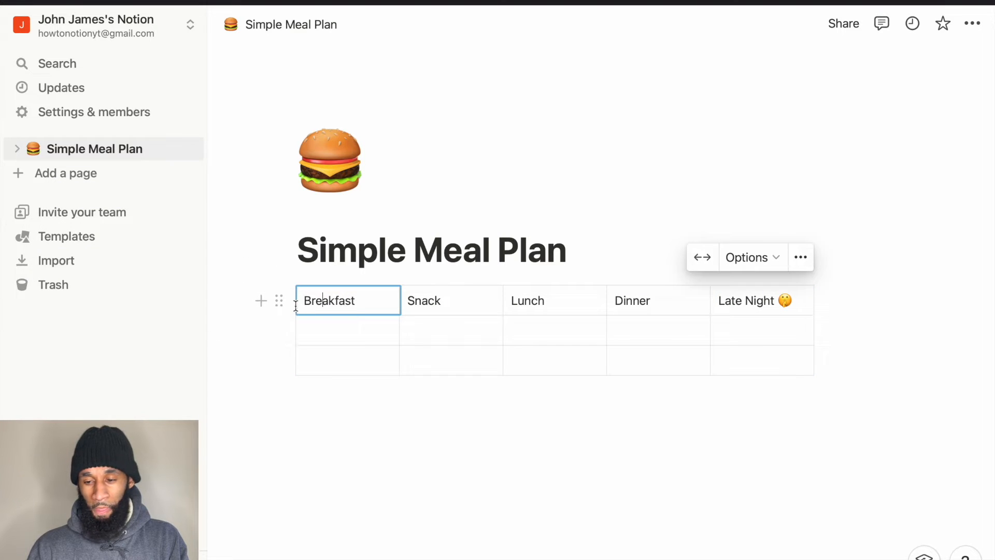
pyautogui.click(320, 323)
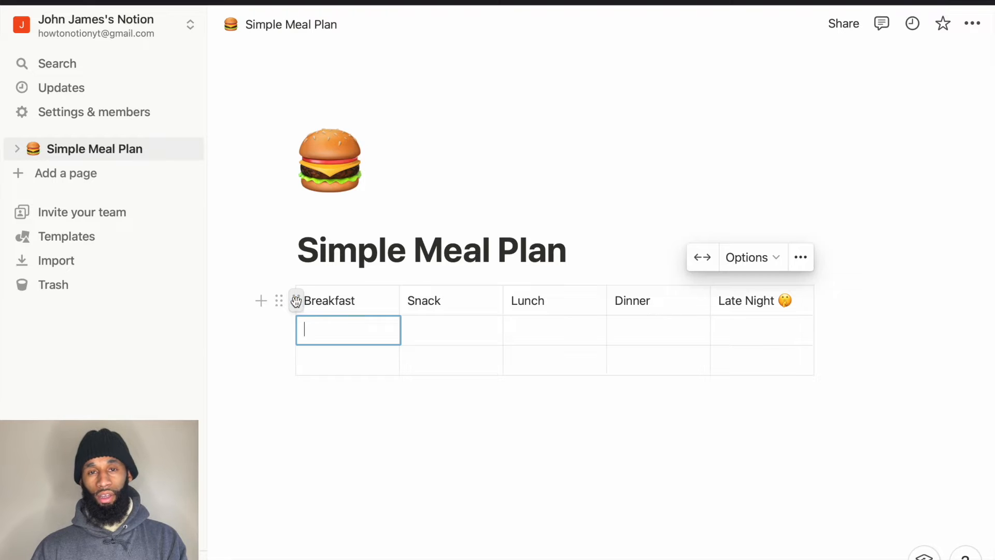
pyautogui.click(296, 300)
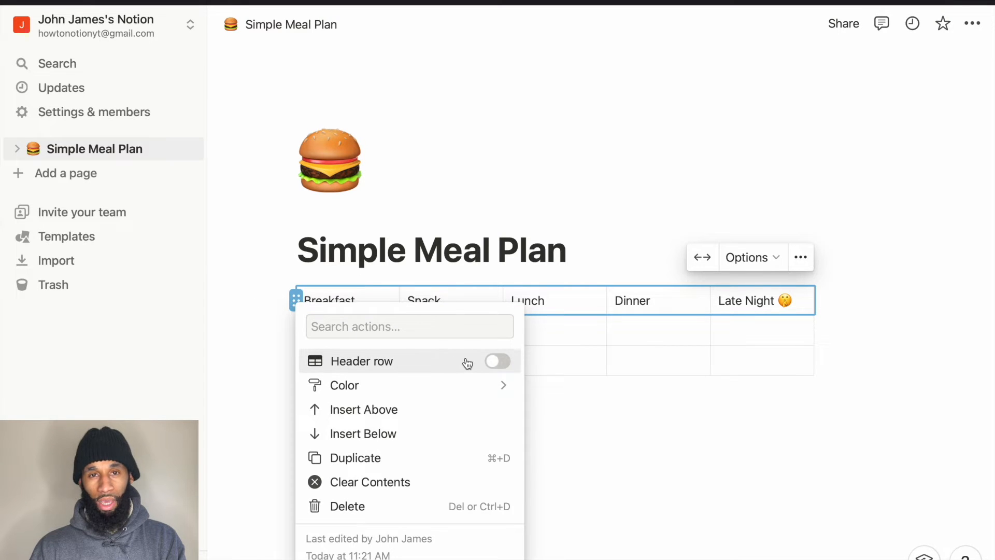
pyautogui.click(497, 362)
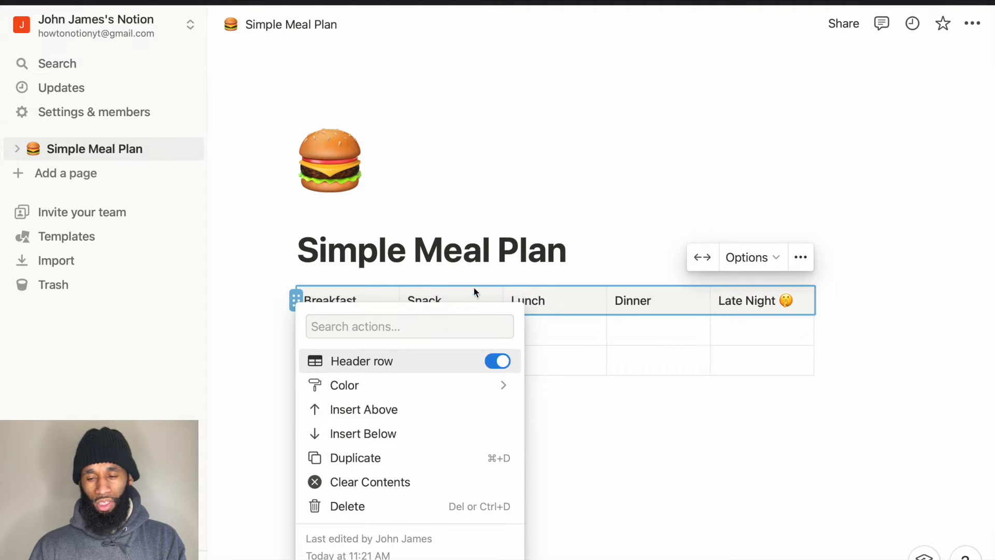
pyautogui.press('Escape')
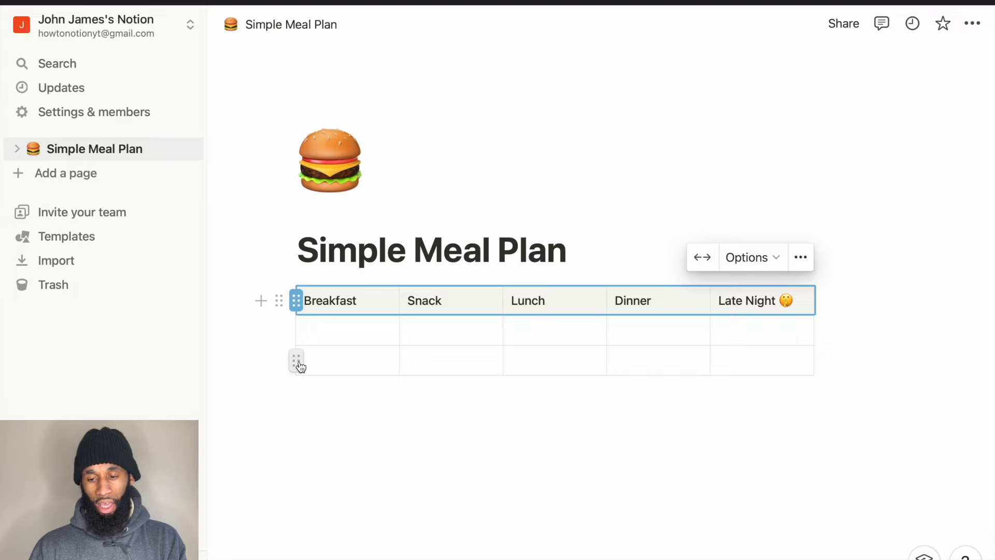
# Add five empty rows at the end of the meal table
pyautogui.click(302, 379)
pyautogui.moveTo(313, 413); pyautogui.dragTo(319, 441)
pyautogui.click(318, 442)
pyautogui.click(328, 479)
pyautogui.click(330, 501)
# Insert an empty column before the Breakfast column
pyautogui.click(344, 338)
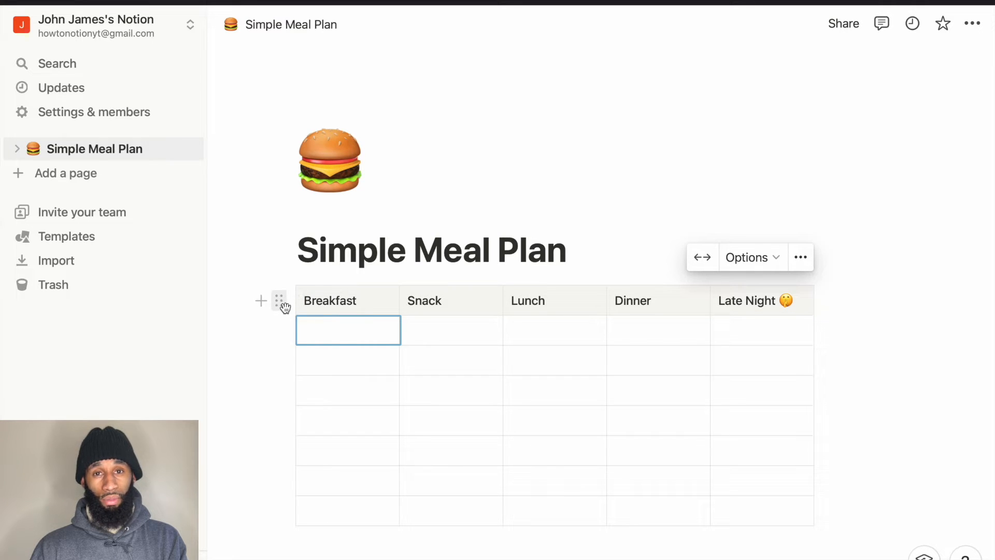
pyautogui.click(347, 285)
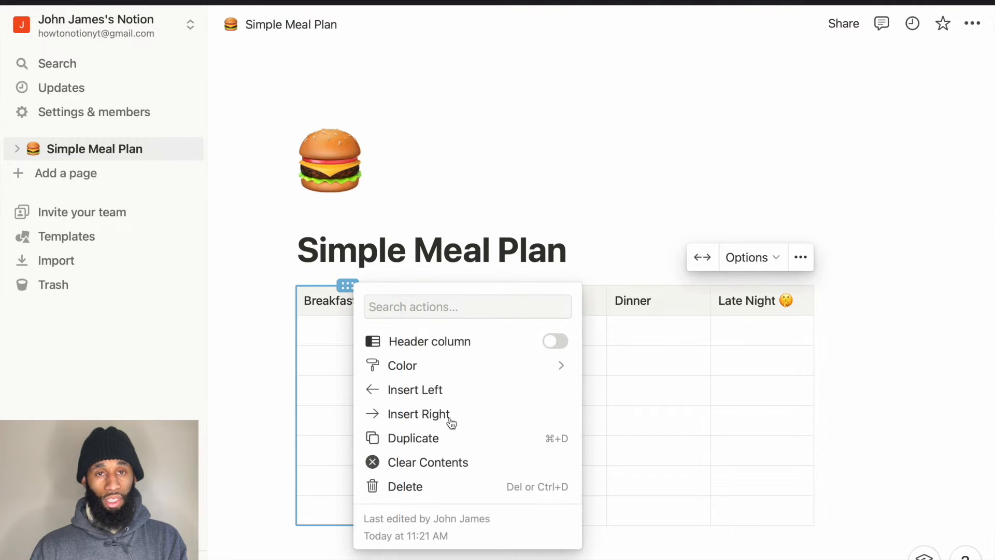
pyautogui.click(429, 396)
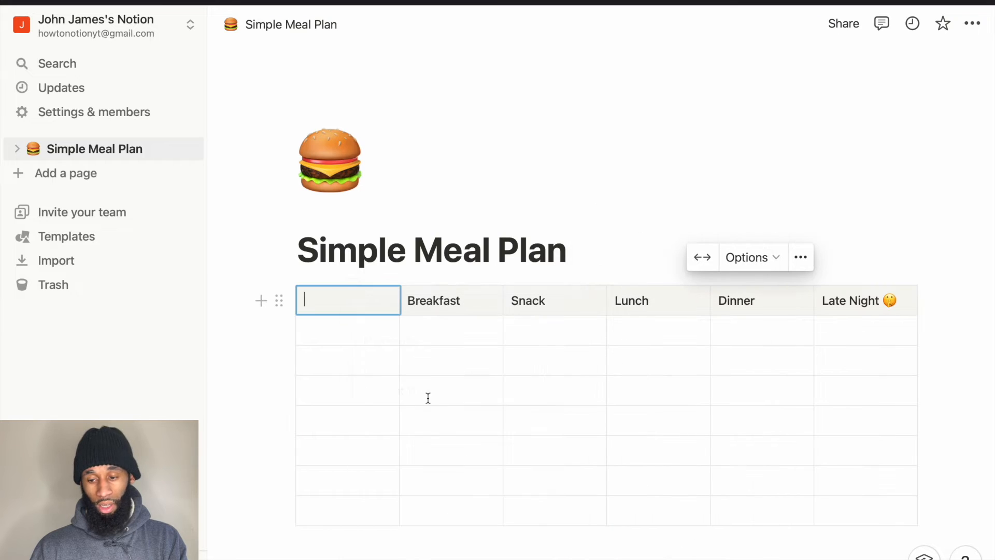
# Fill the first three rows of the new column with Sunday, Monday and Tuesday, starting below the header row
pyautogui.click(366, 330)
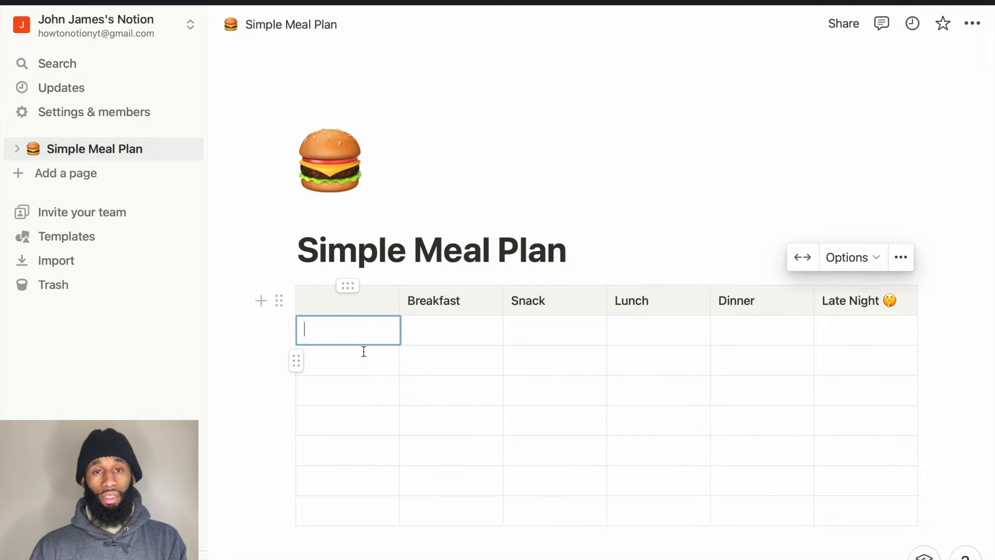
pyautogui.write('Monday')
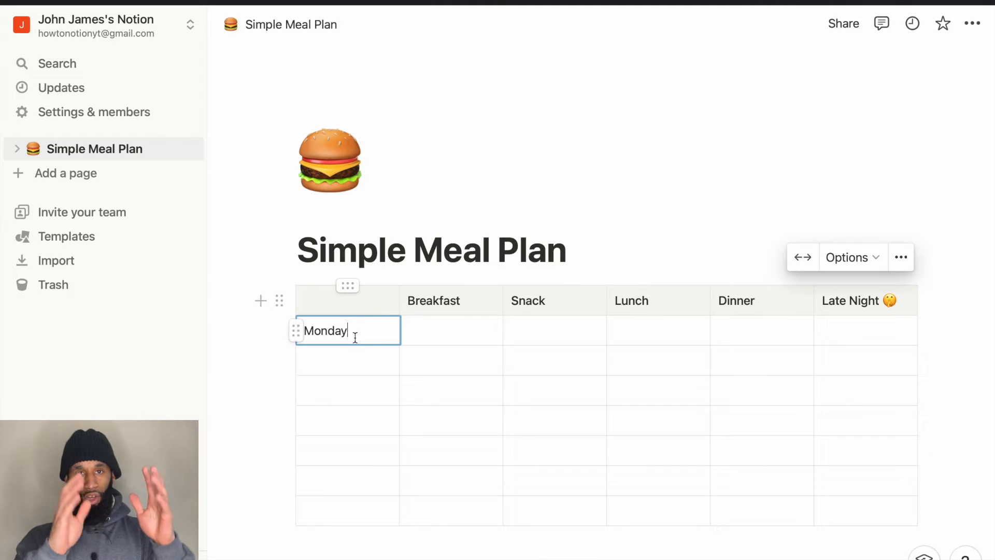
pyautogui.doubleClick(336, 334)
pyautogui.write('s')
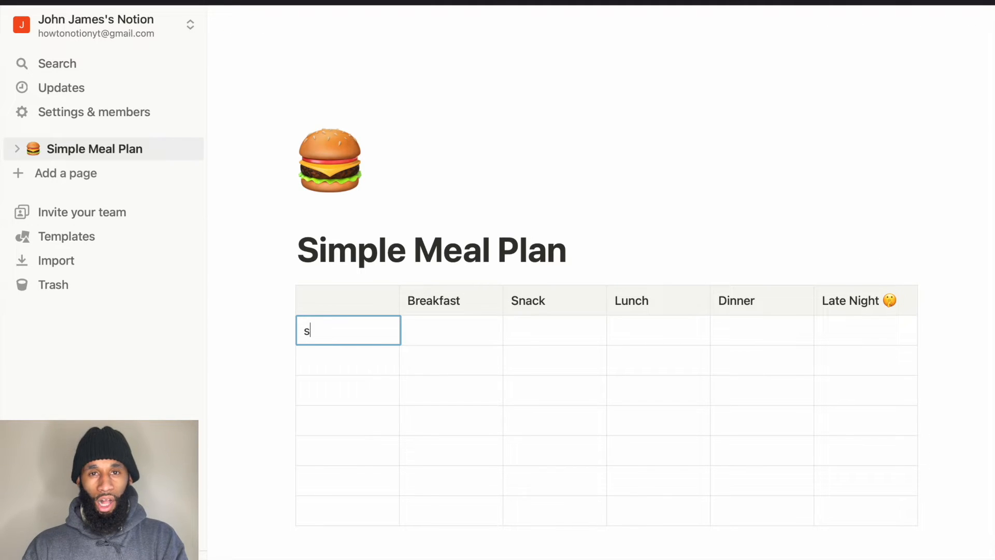
pyautogui.write('unday')
pyautogui.press('Tab')
pyautogui.click(318, 365)
pyautogui.write('Monday')
pyautogui.click(315, 391)
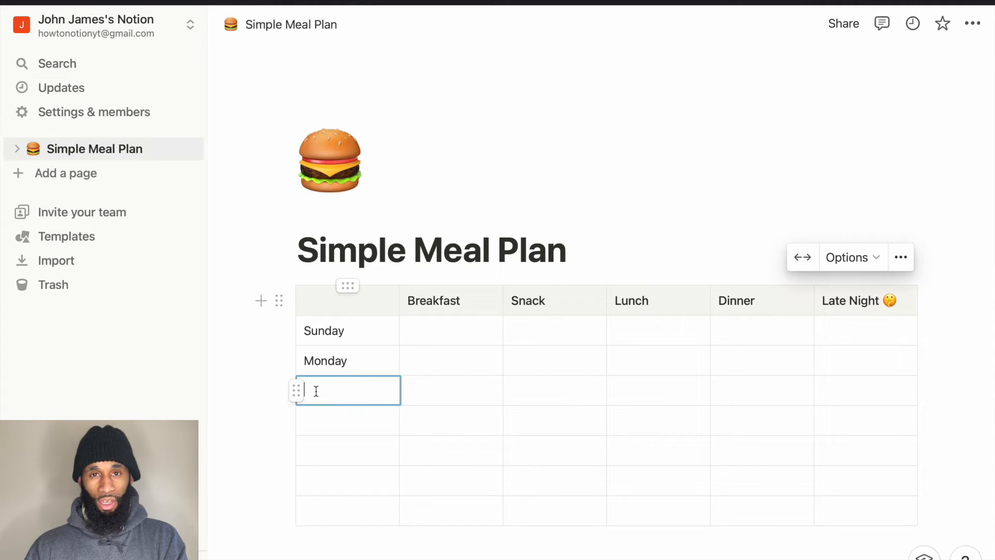
pyautogui.write('Tuesday')
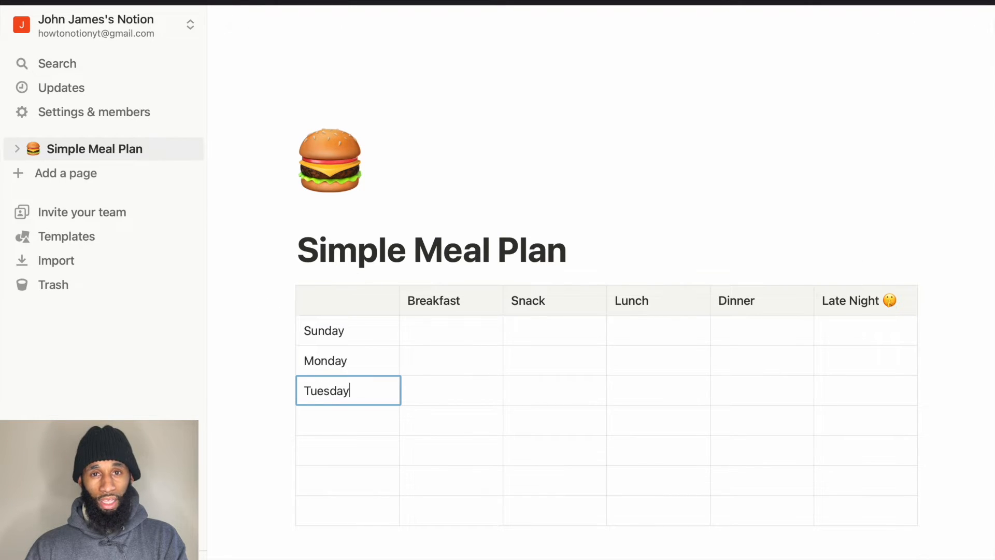
# Enter Wednesday, Thursday, Friday and Saturday in the remaining rows of the first column
pyautogui.click(313, 415)
pyautogui.write('Wednesday')
pyautogui.click(314, 446)
pyautogui.write('Thursday')
pyautogui.click(303, 474)
pyautogui.write('Friday')
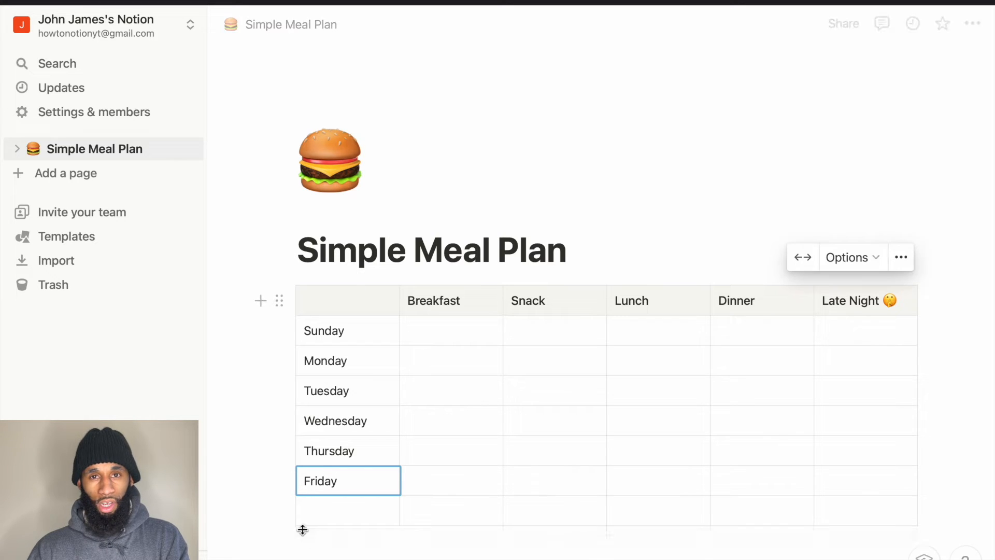
pyautogui.click(329, 508)
pyautogui.write('Saturday')
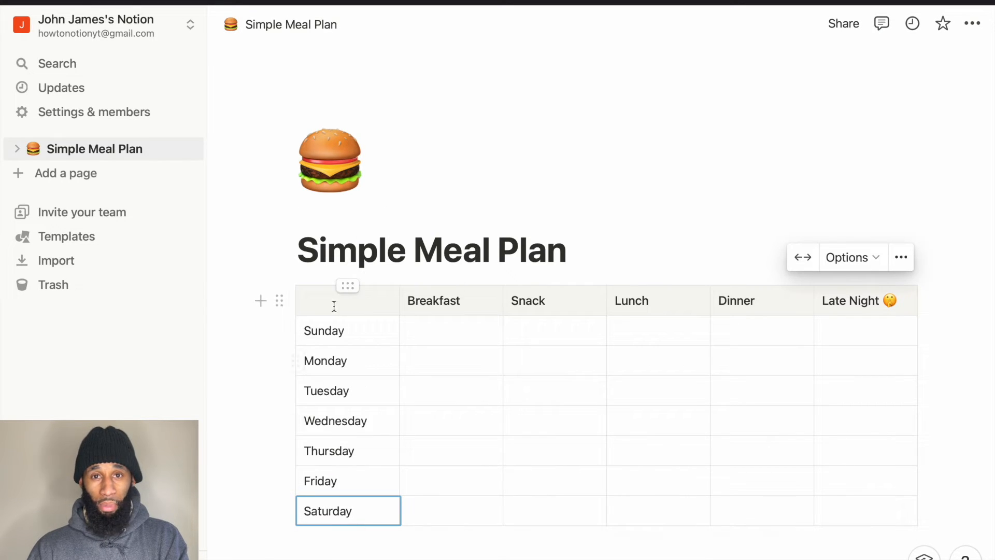
# Turn on the header column for the table's column of weekday names
pyautogui.click(348, 287)
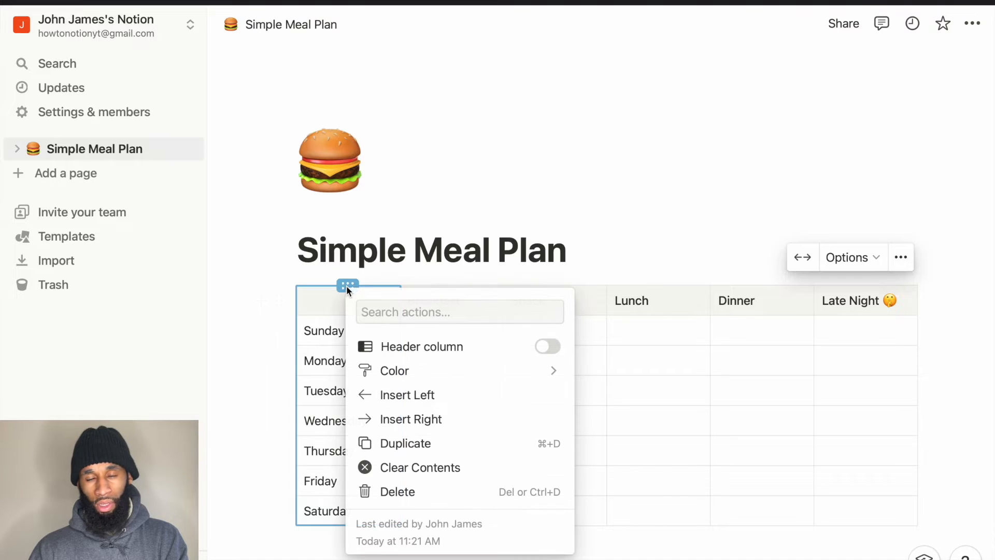
pyautogui.click(548, 347)
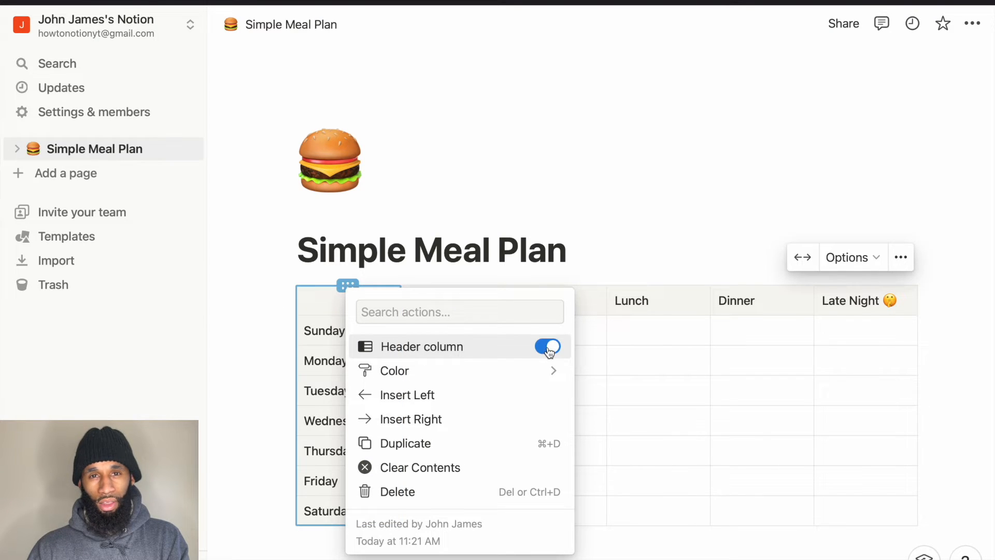
pyautogui.click(242, 411)
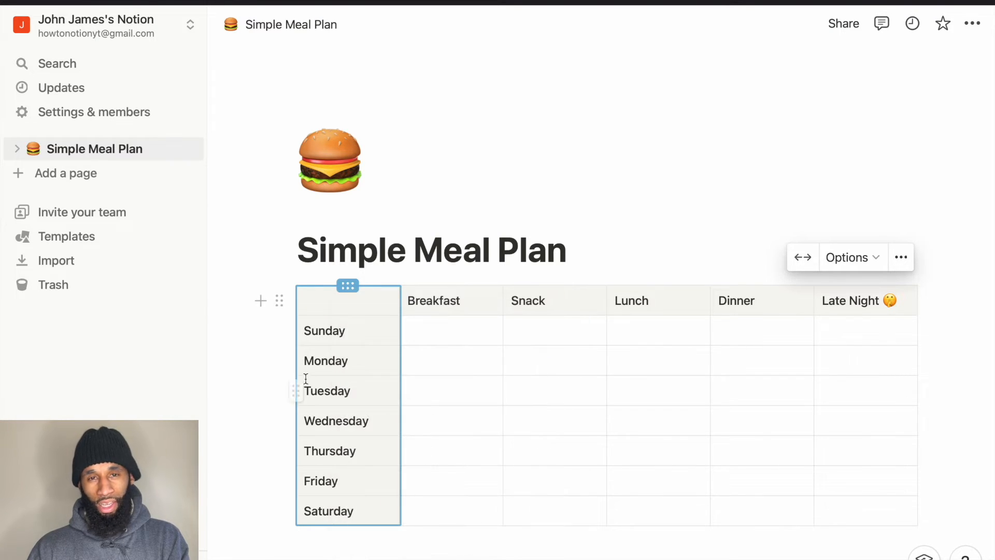
pyautogui.click(347, 303)
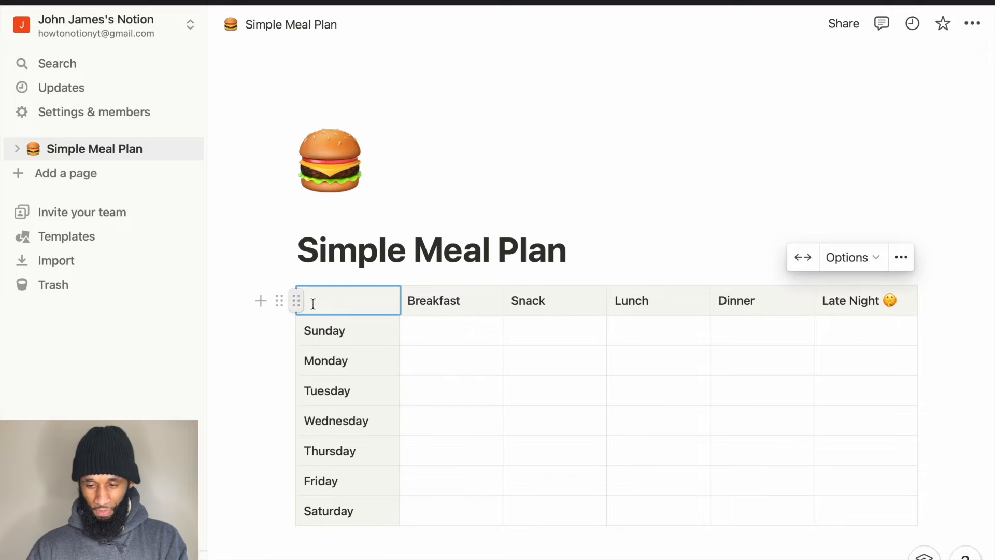
# Enter Bacon and Eggs in the Breakfast cell for Sunday
pyautogui.click(479, 389)
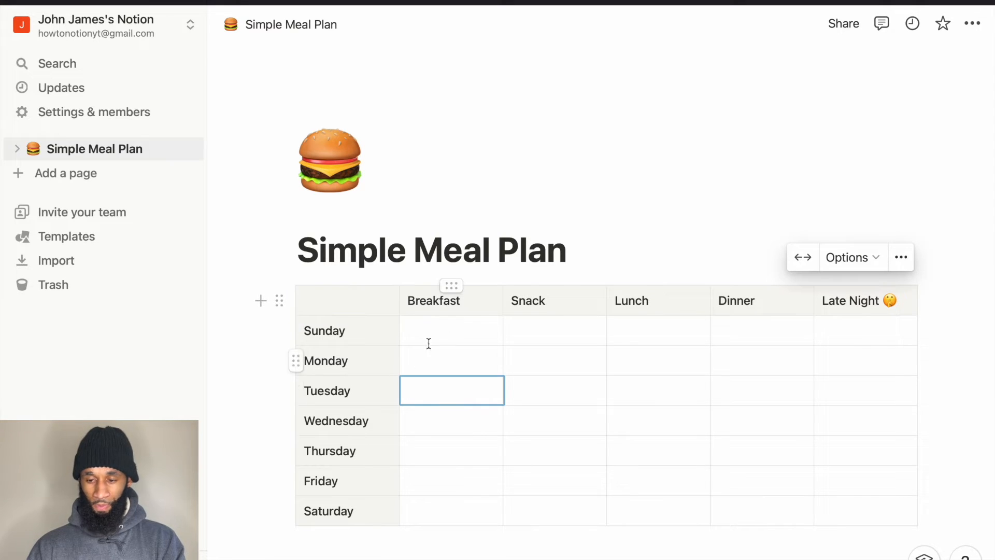
pyautogui.scroll(-1, 488, 514)
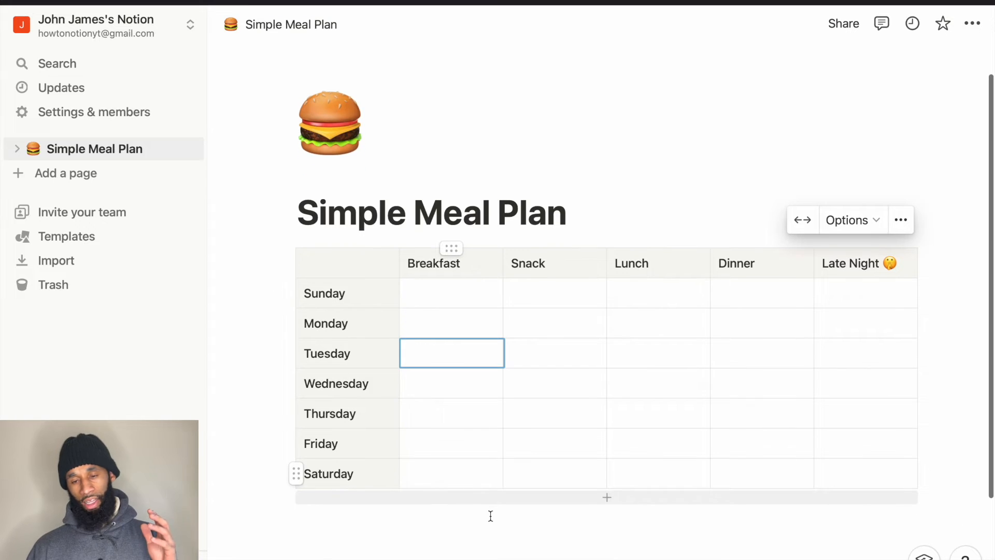
pyautogui.click(428, 289)
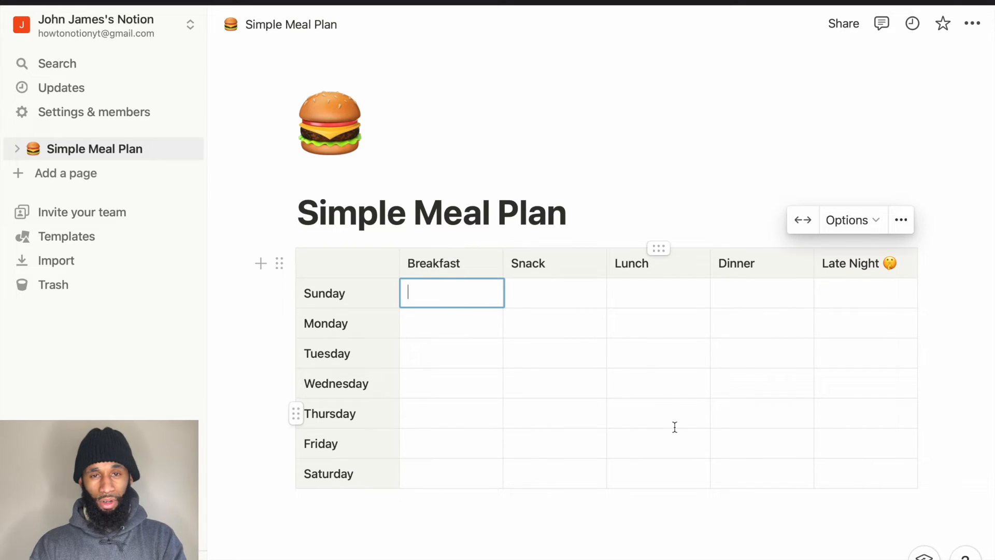
pyautogui.write('Brac')
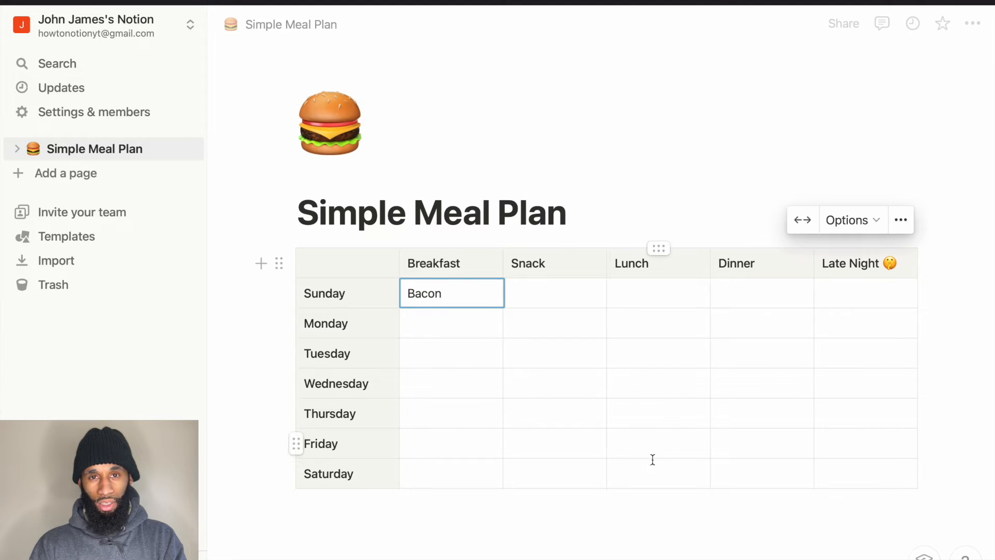
pyautogui.write(' Eggs')
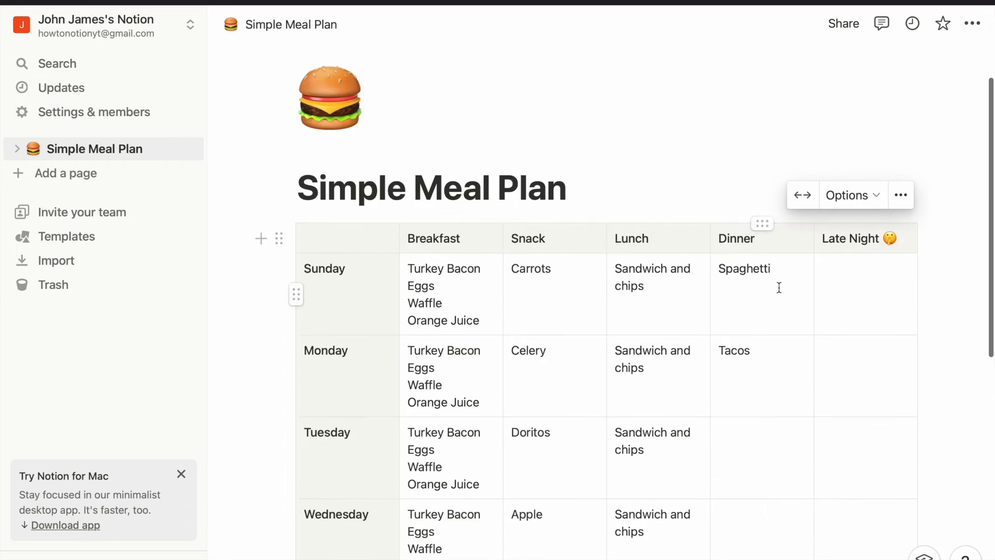
# Look over the filled-in weekly meal table and view the link options for Sunday's Spaghetti dinner
pyautogui.scroll(-3, 779, 288)
pyautogui.click(841, 111)
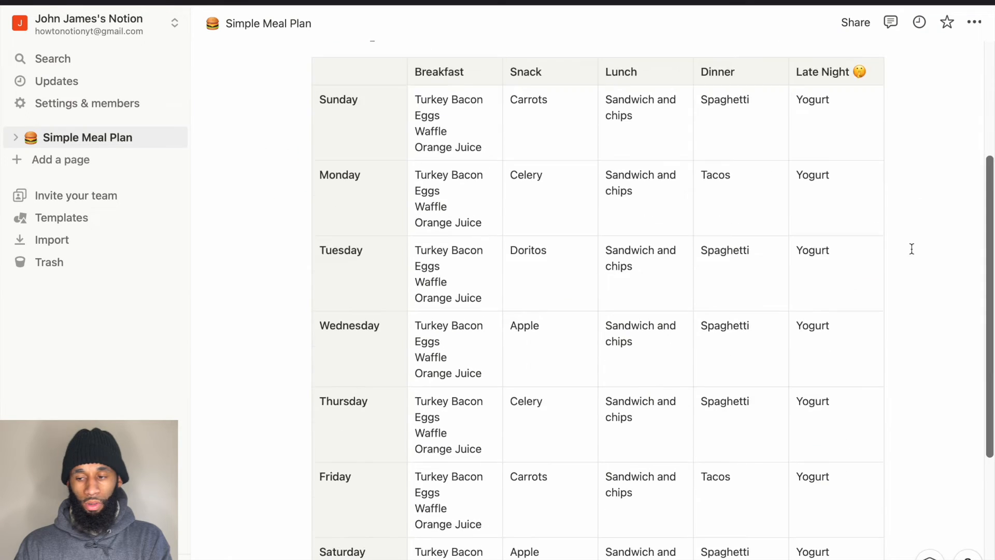
pyautogui.scroll(4, 911, 249)
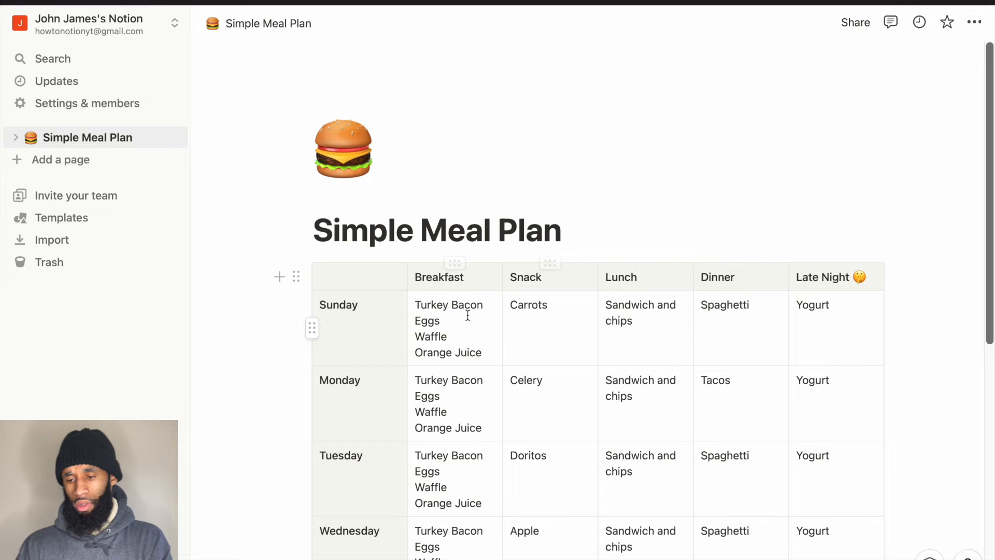
pyautogui.doubleClick(711, 307)
pyautogui.click(674, 274)
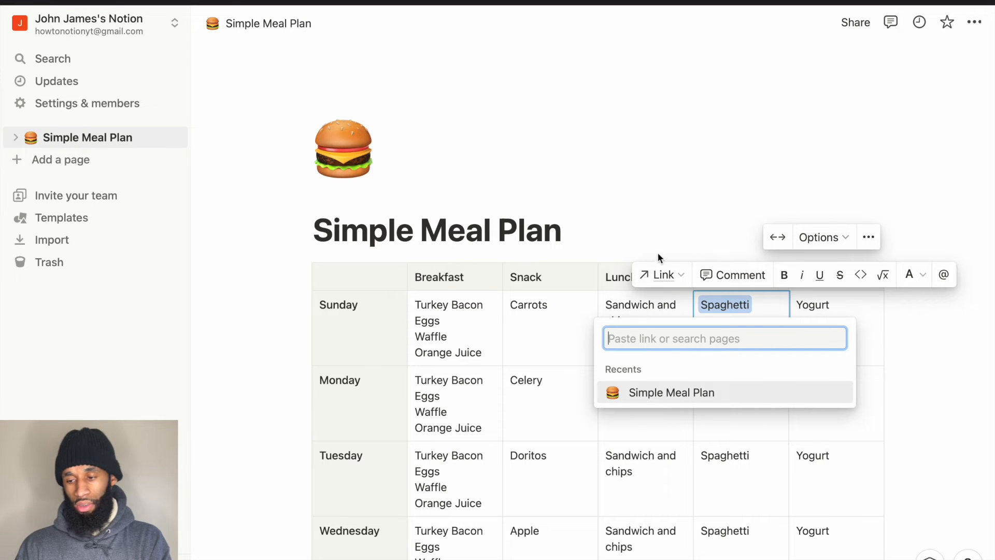
pyautogui.click(682, 238)
# Start a new empty line beneath the weekly meal table and bring up the list of block types
pyautogui.scroll(-8, 679, 218)
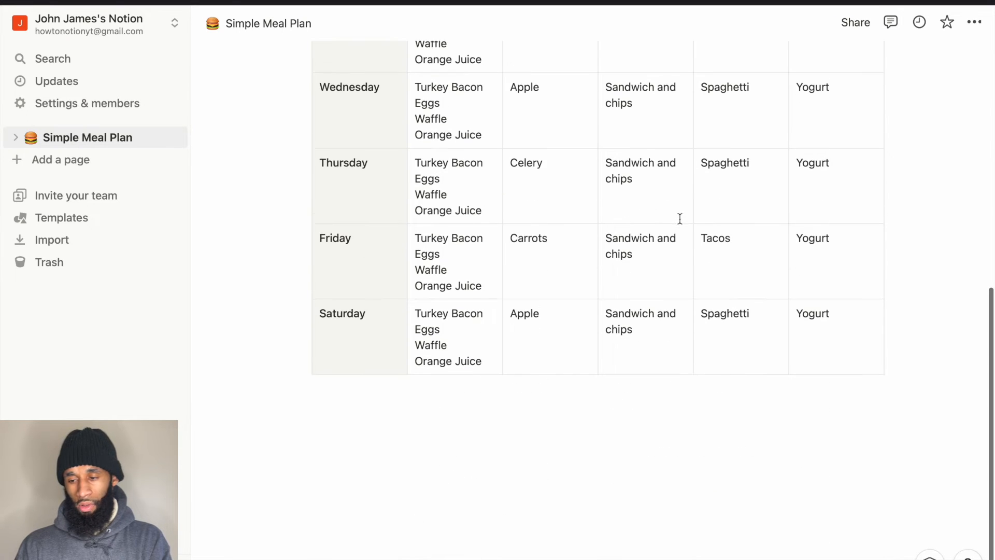
pyautogui.click(581, 459)
pyautogui.press('Return')
pyautogui.write('/')
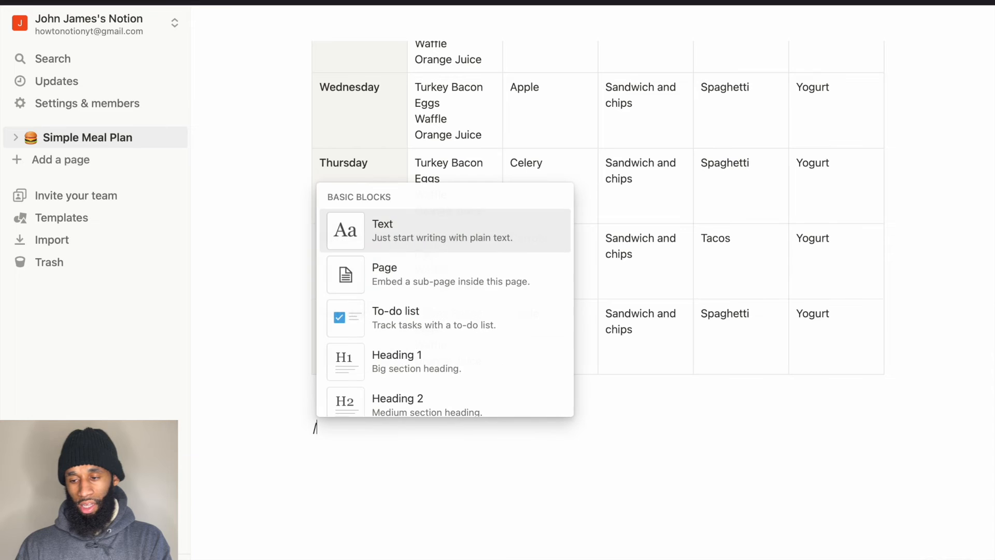
pyautogui.write('head')
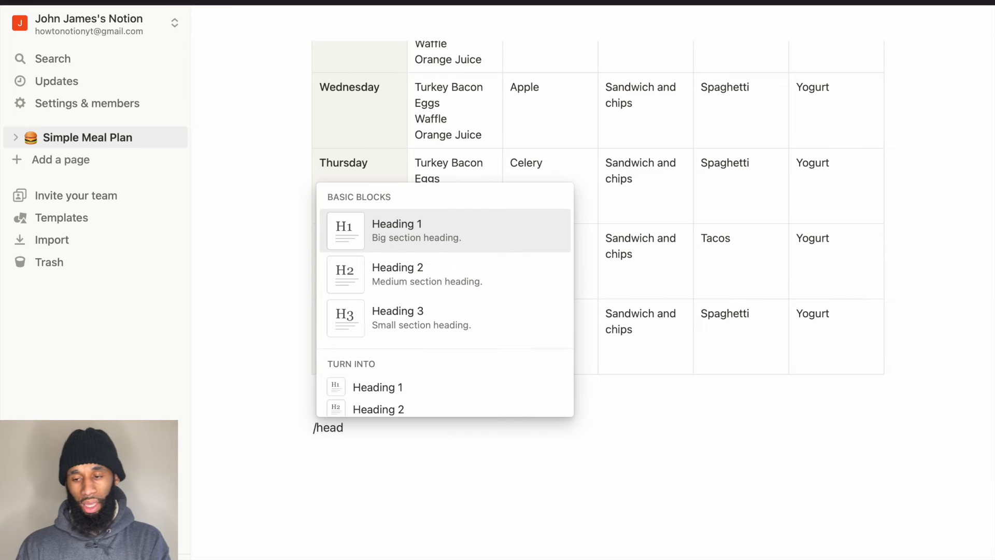
pyautogui.press('BackSpace')
pyautogui.press('BackSpace')
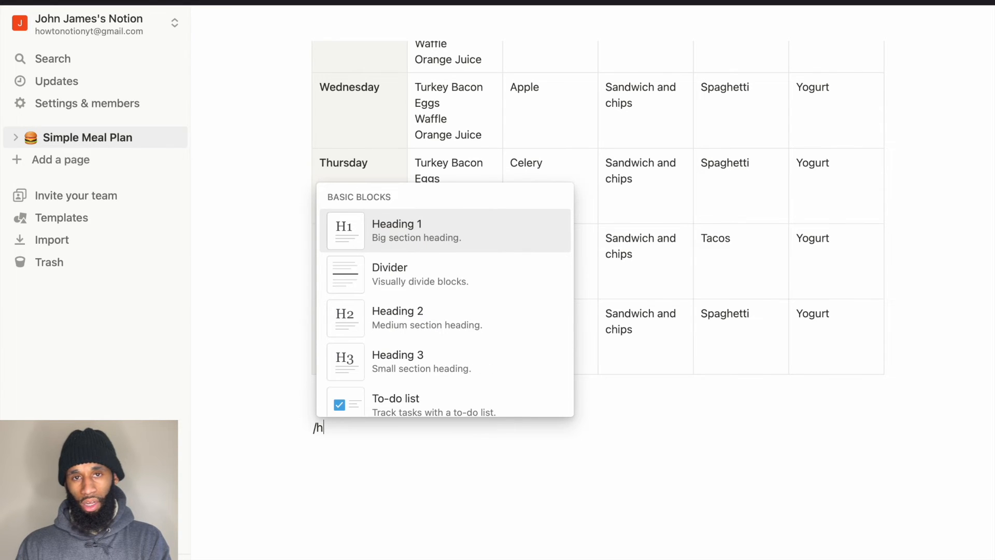
pyautogui.press('BackSpace')
# Insert a Toggle heading 1 titled Recipes below the meal table and start an empty line inside it
pyautogui.write('togg')
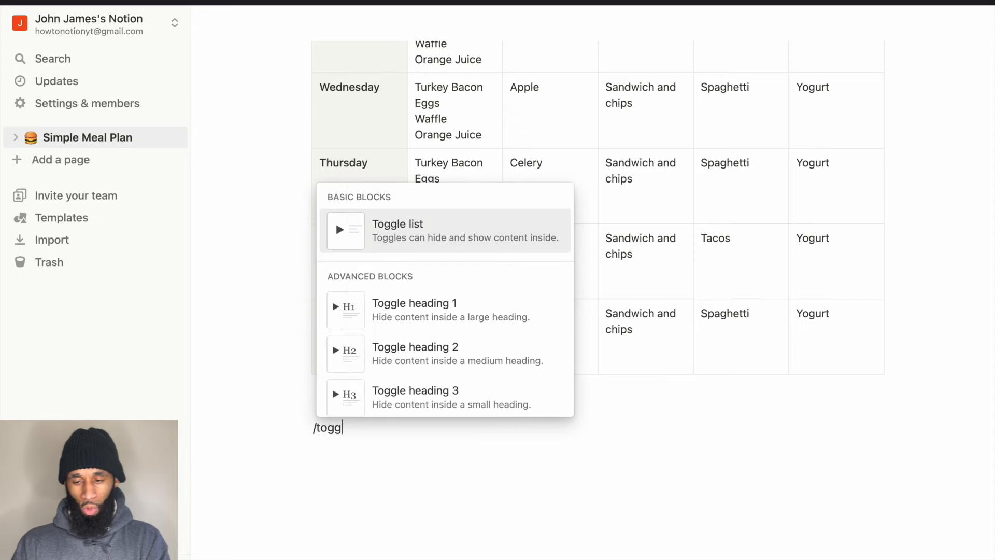
pyautogui.press('Down')
pyautogui.press('Down')
pyautogui.press('Up')
pyautogui.press('Return')
pyautogui.write('Re')
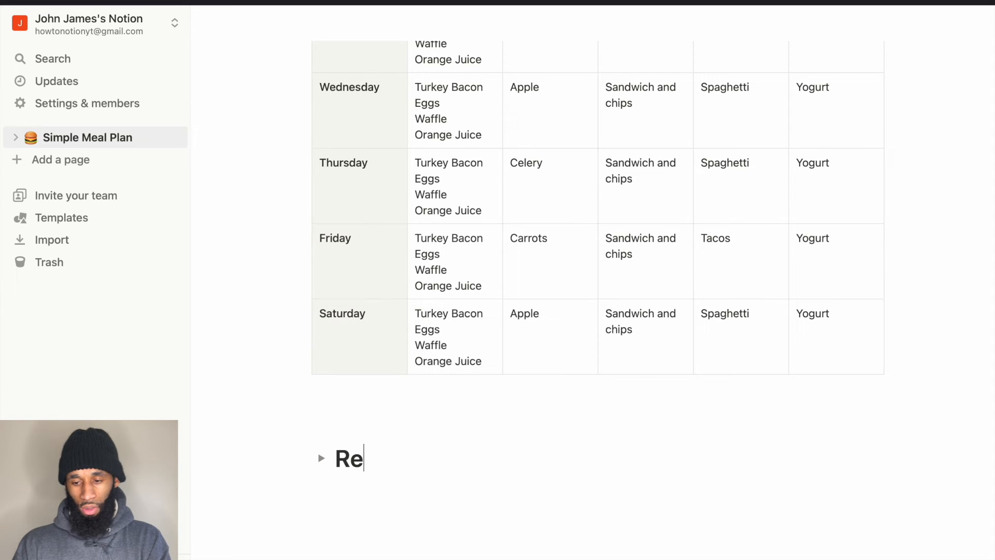
pyautogui.press('Return')
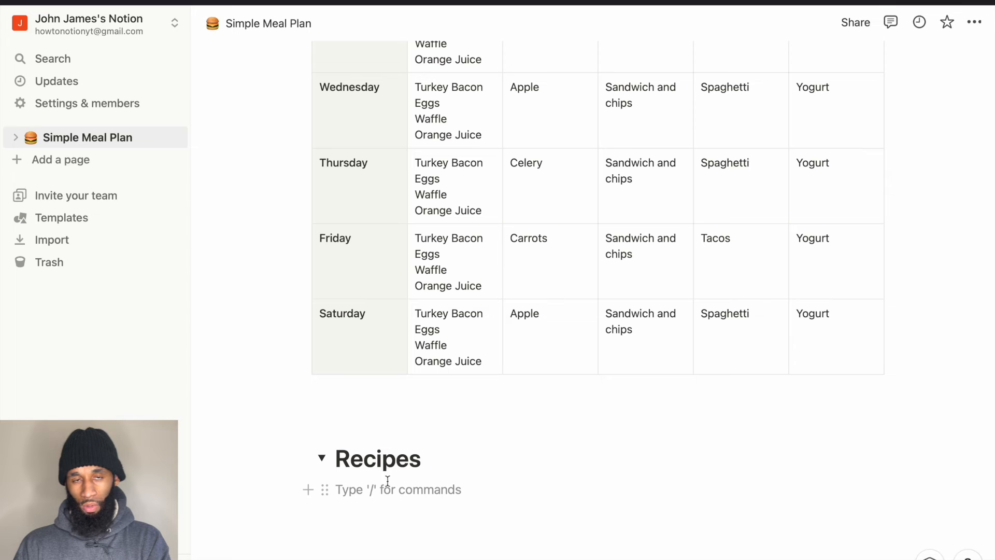
# Turn the empty line inside the Recipes toggle into a page and open that page
pyautogui.click(325, 489)
pyautogui.moveTo(246, 392)
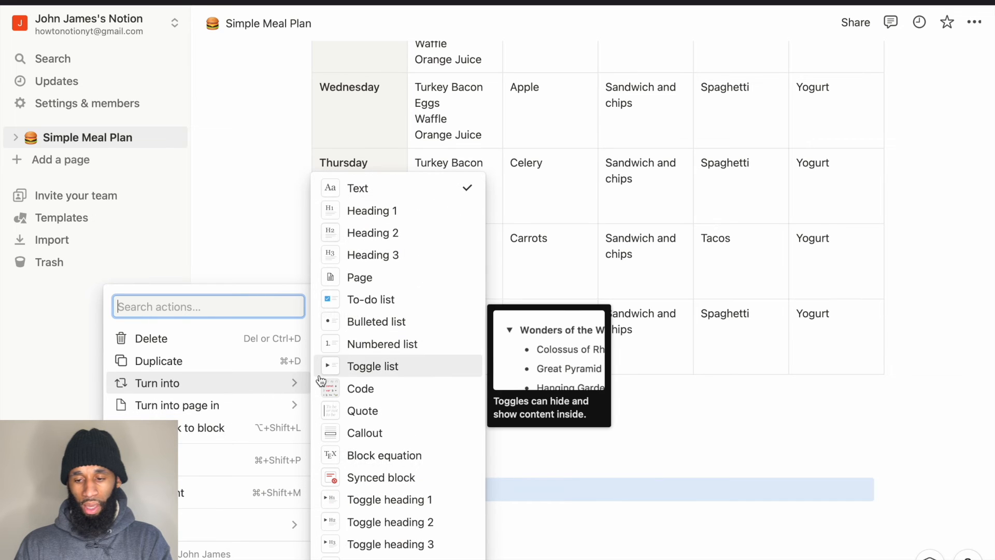
pyautogui.click(332, 277)
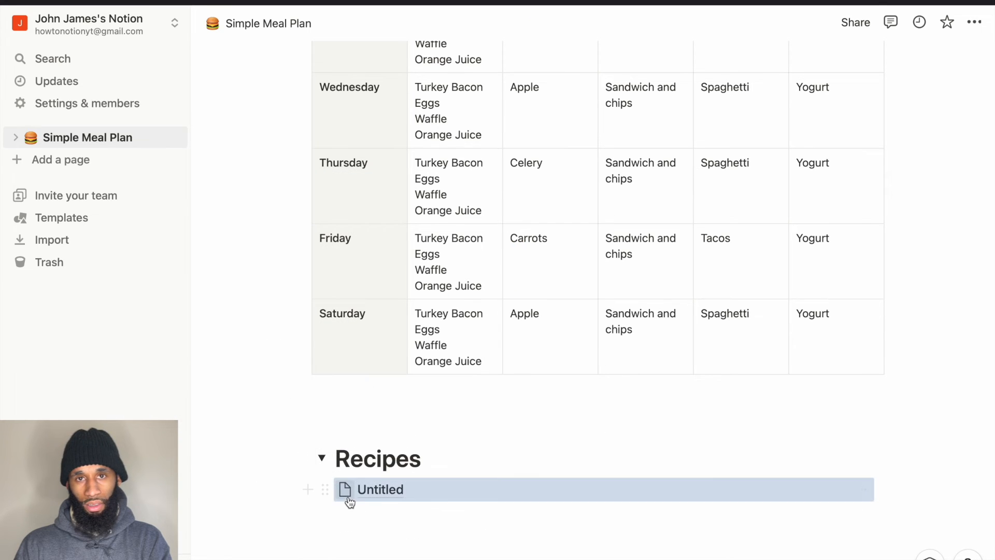
pyautogui.click(381, 489)
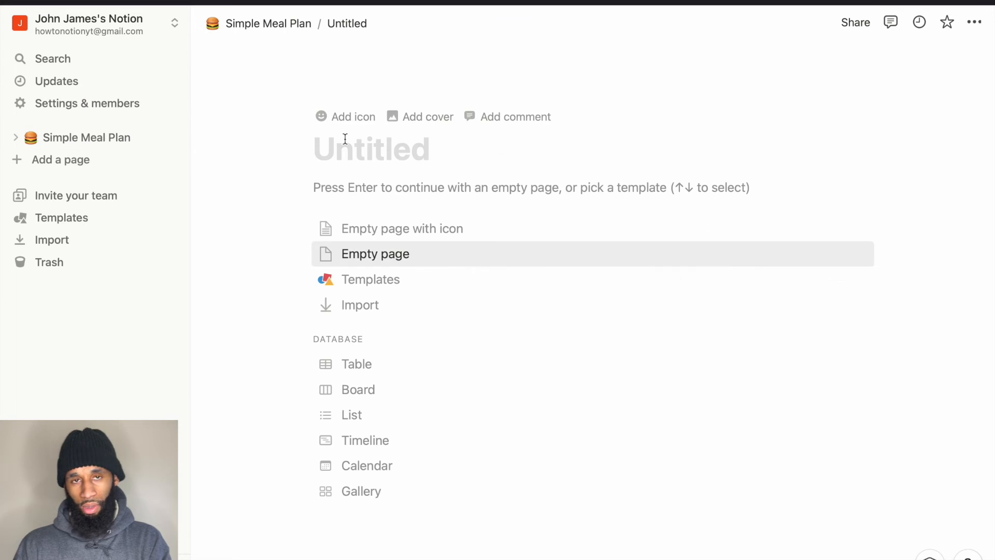
# Title the new page Spaghetti and enter "[insert spaghetti recipe]" as its body text
pyautogui.write('Spaghetti')
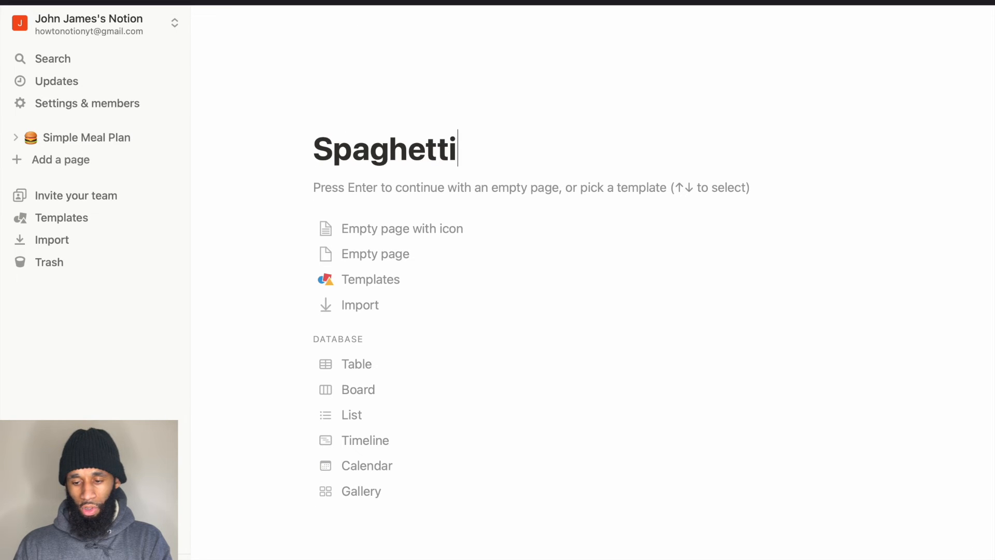
pyautogui.click(377, 195)
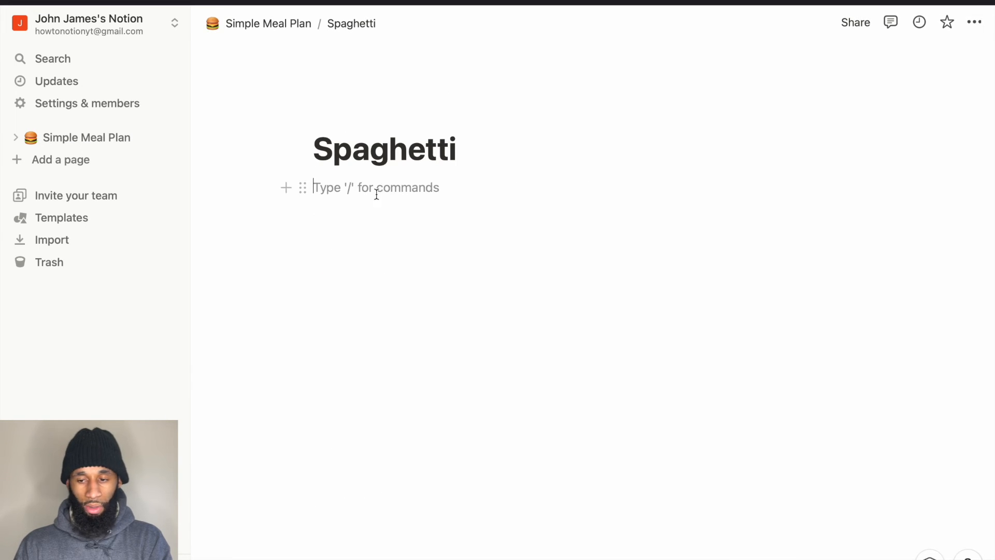
pyautogui.write('[insert spaghet')
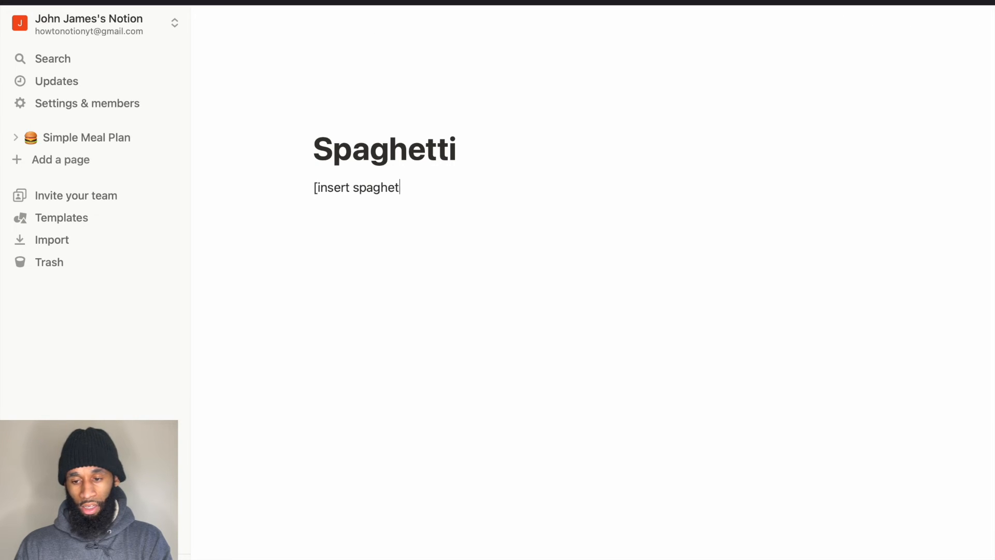
pyautogui.write('ti recipe]')
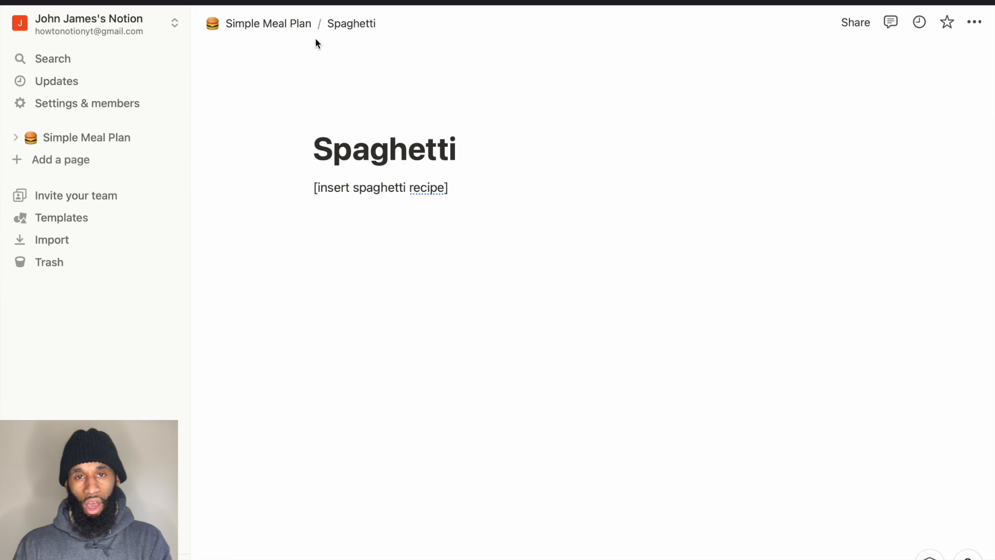
# Give the Spaghetti page an emoji icon of a plate of spaghetti, filtering the emojis for pasta
pyautogui.click(324, 116)
pyautogui.click(353, 159)
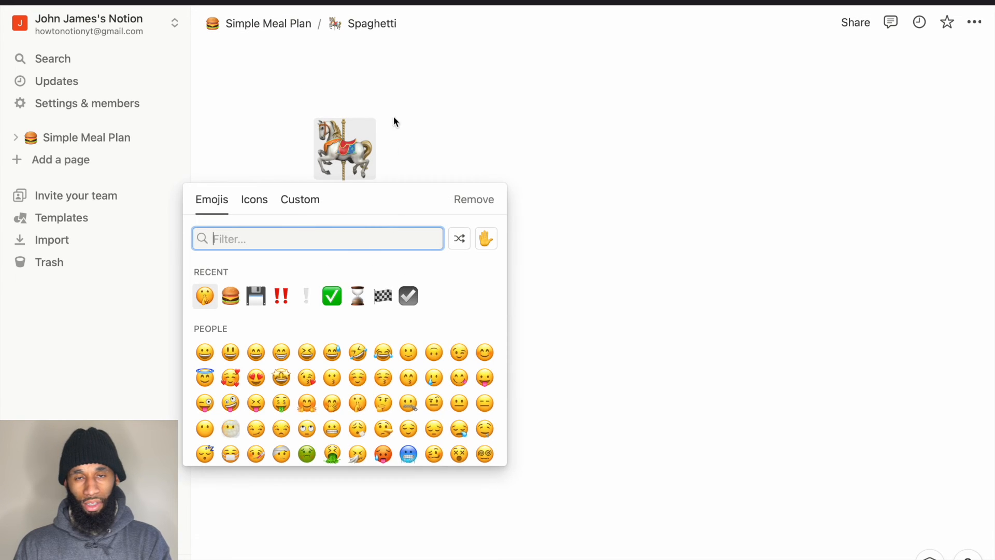
pyautogui.write('pasta')
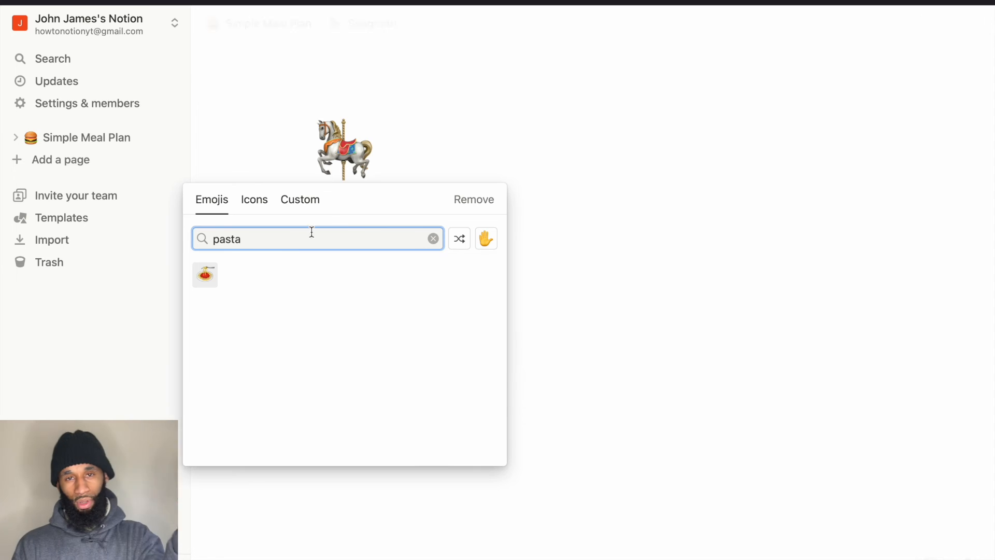
pyautogui.click(206, 275)
# Return to the Simple Meal Plan page and link the word Spaghetti in Sunday's Dinner cell to the Spaghetti recipe page
pyautogui.click(291, 26)
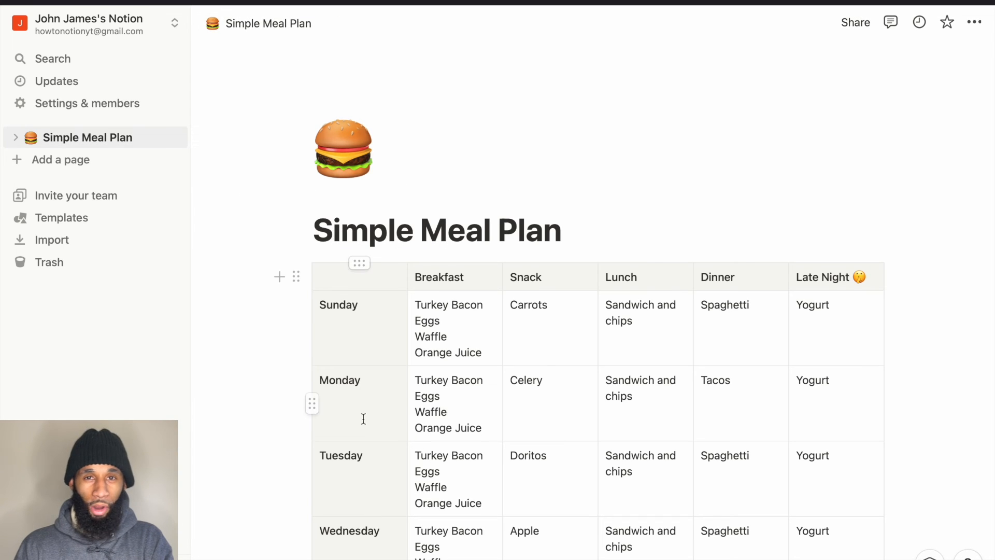
pyautogui.click(732, 306)
pyautogui.doubleClick(731, 305)
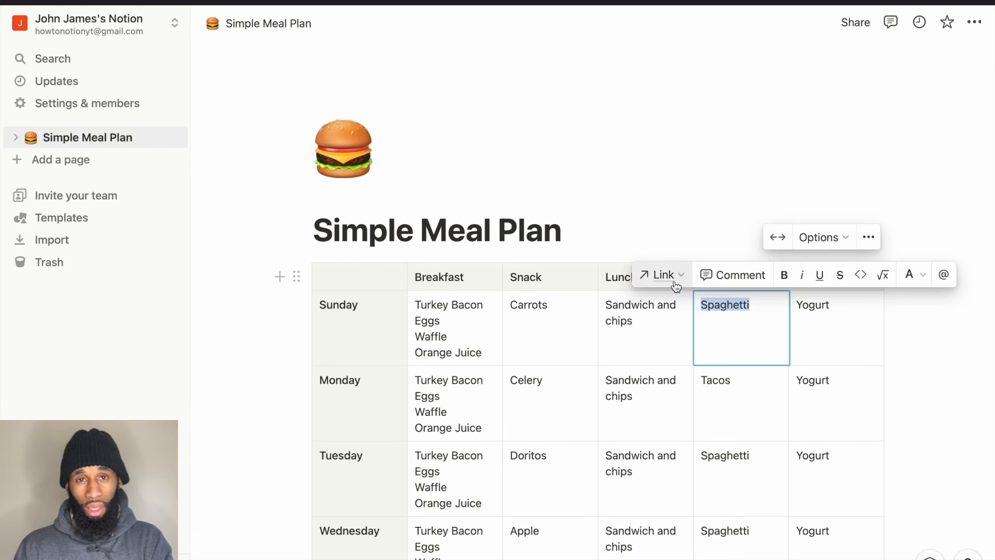
pyautogui.click(660, 274)
pyautogui.click(664, 434)
pyautogui.click(746, 348)
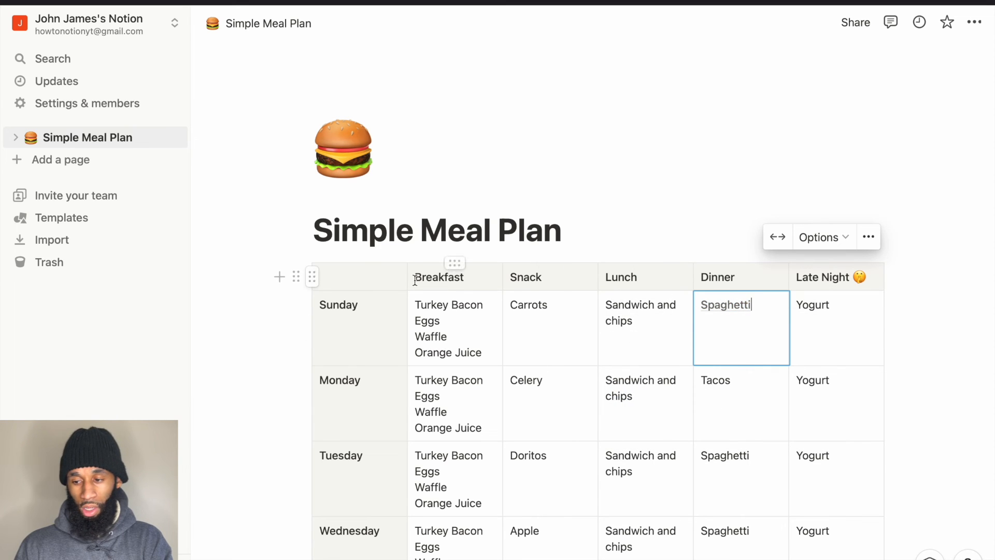
# Follow Sunday's Spaghetti dinner link to check the recipe page, and go back to the Simple Meal Plan page
pyautogui.scroll(-6, 311, 228)
pyautogui.scroll(4, 501, 257)
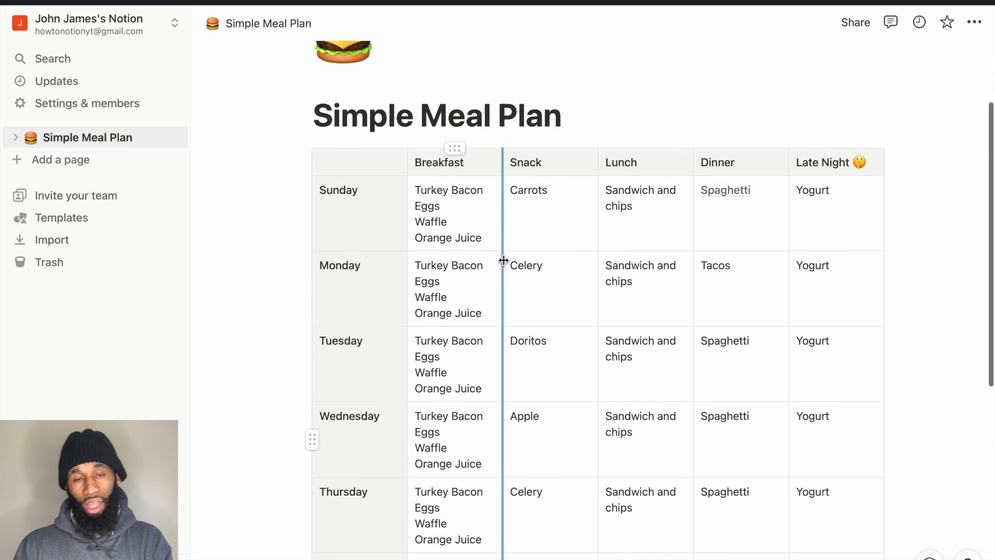
pyautogui.click(729, 191)
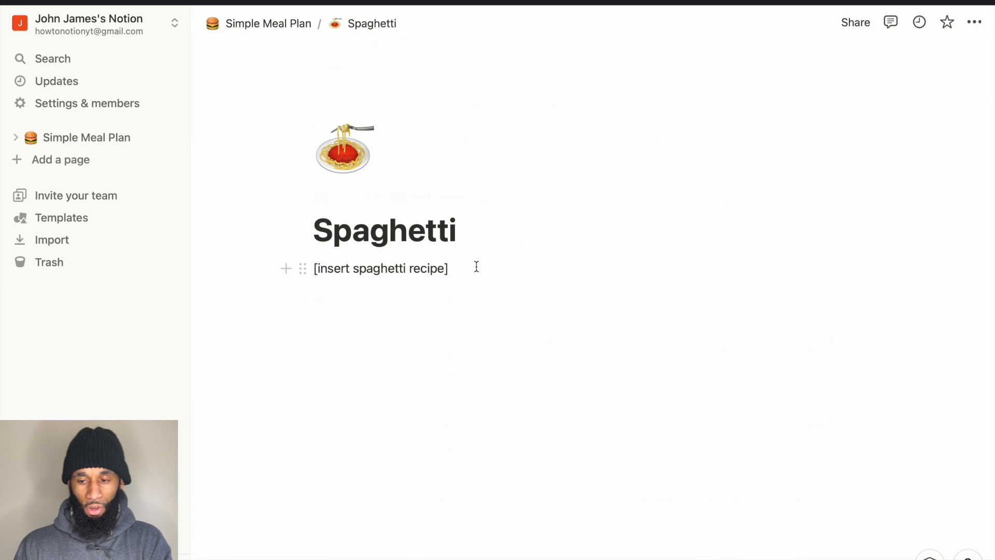
pyautogui.click(263, 26)
# Review the weekly meal table from Sunday to Saturday across all its meal columns
pyautogui.scroll(-1, 518, 300)
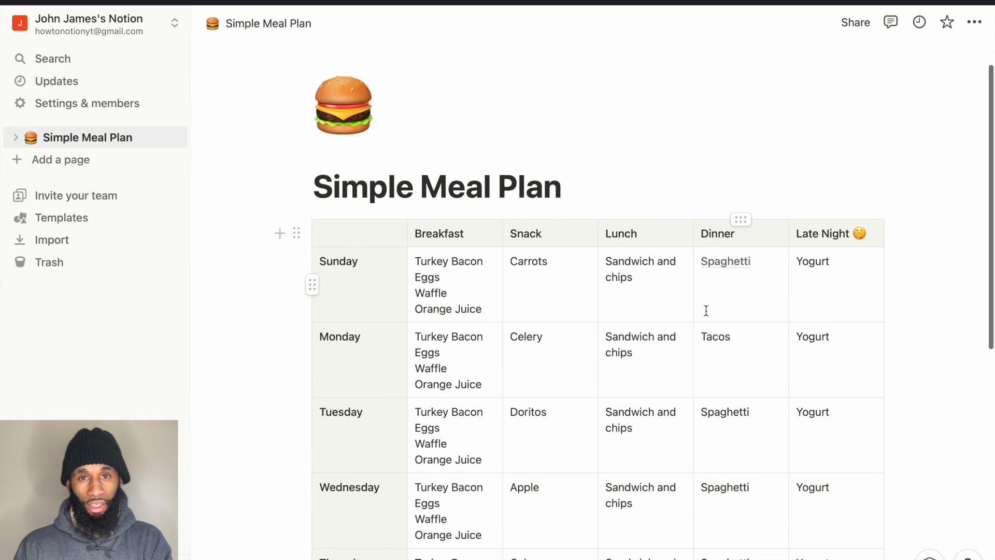
pyautogui.scroll(-1, 705, 310)
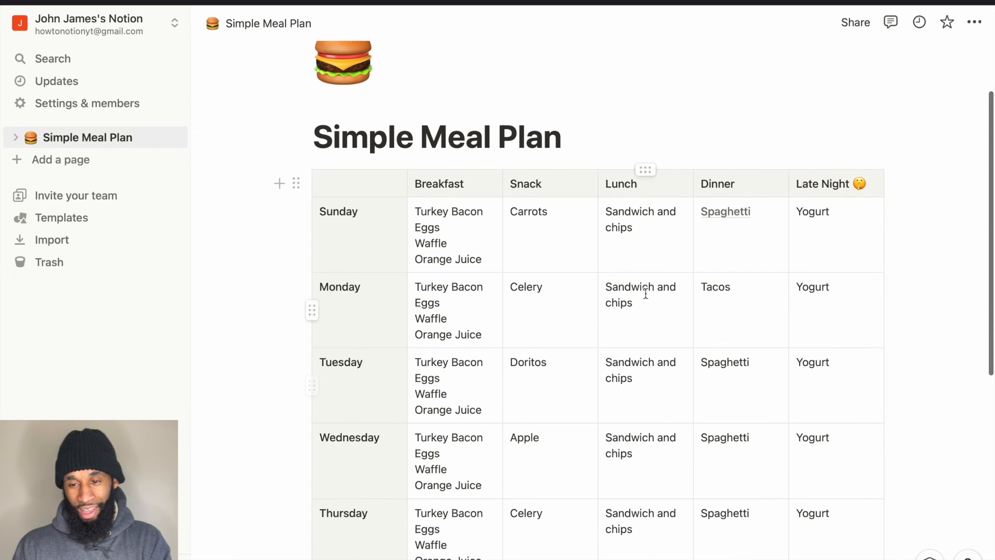
pyautogui.scroll(-3, 733, 229)
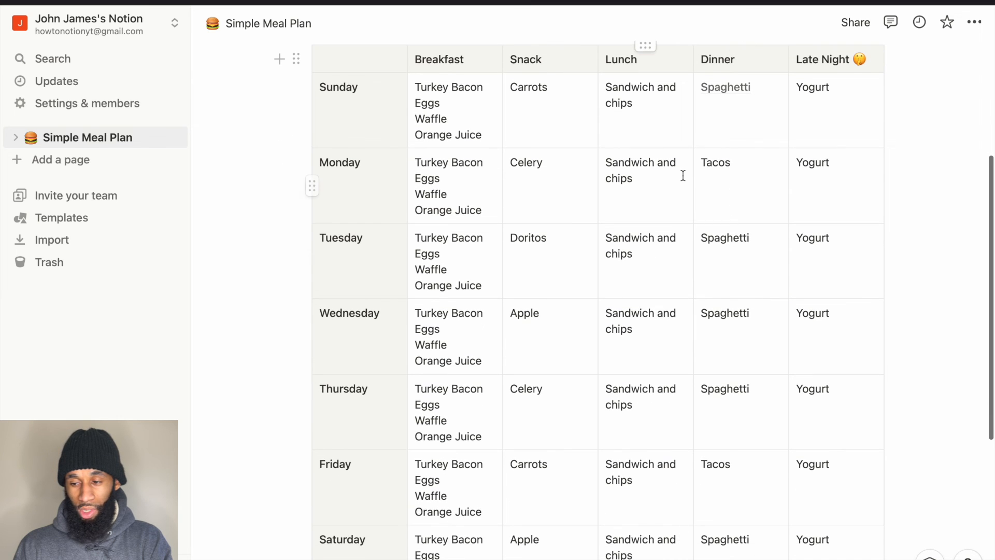
pyautogui.scroll(5, 683, 176)
pyautogui.scroll(-3, 499, 299)
pyautogui.scroll(-3, 499, 300)
pyautogui.scroll(3, 499, 301)
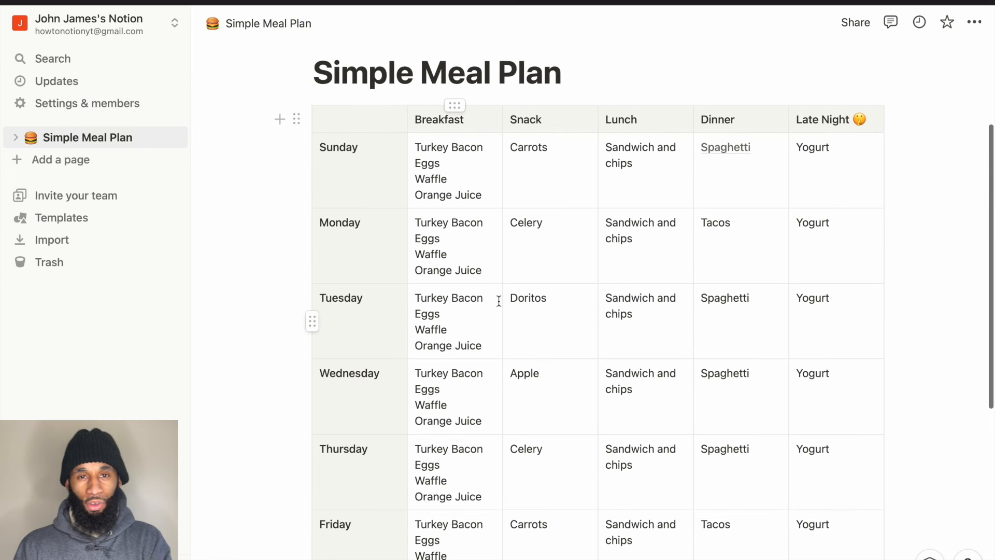
pyautogui.press('super+minus')
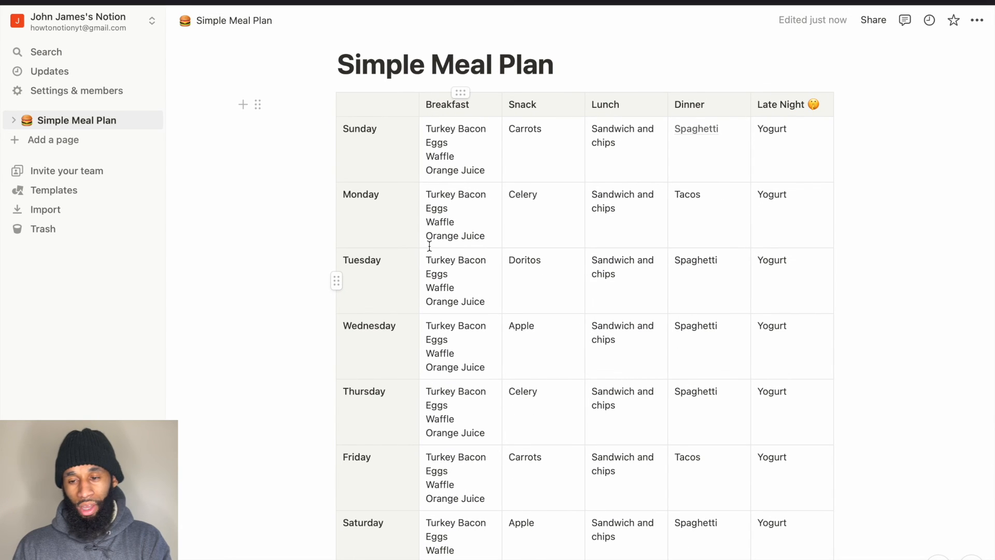
pyautogui.scroll(-1, 549, 258)
pyautogui.scroll(1, 549, 257)
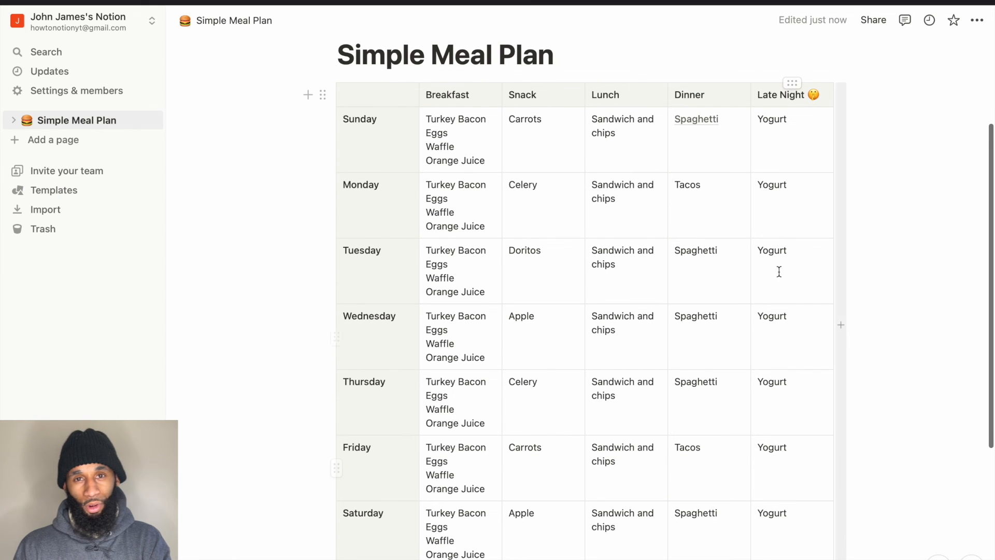
pyautogui.scroll(2, 657, 524)
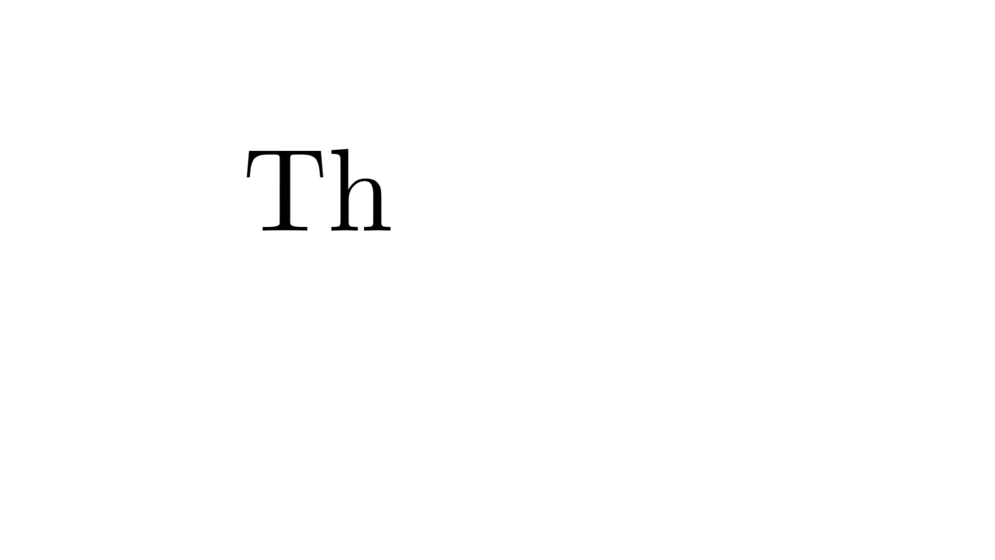